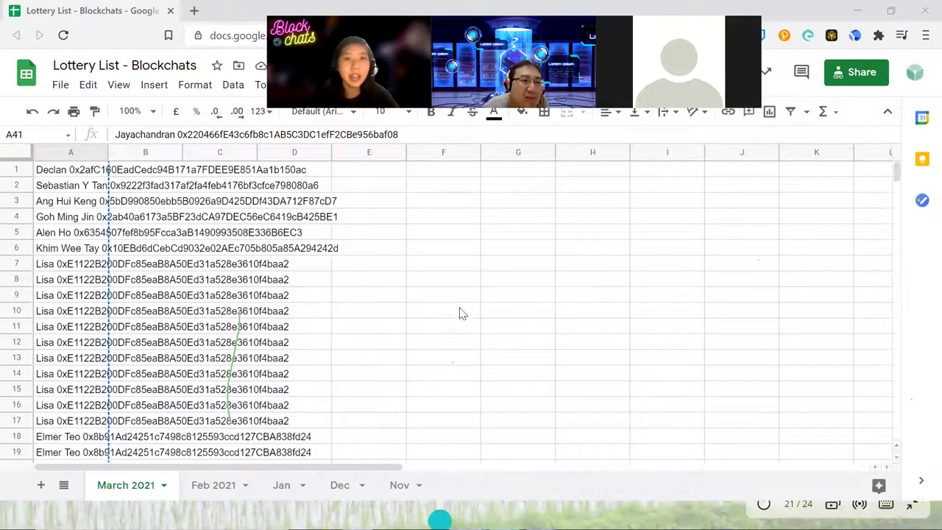
- Open commentpicker.com's Random Name Picker in a new tab beside the lottery list spreadsheet
{"action": "scroll", "coordinate": [456, 298], "scroll_direction": "down", "scroll_amount": 5}
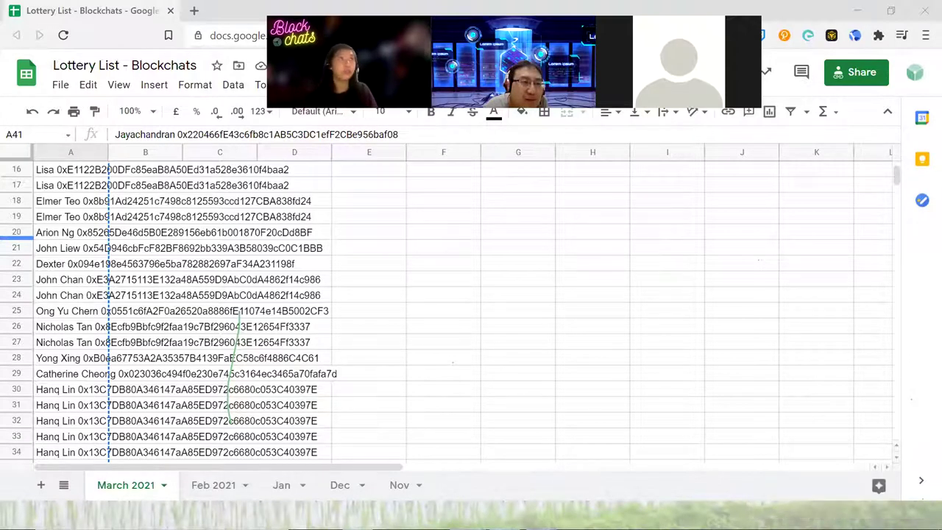
{"action": "left_click", "coordinate": [195, 11]}
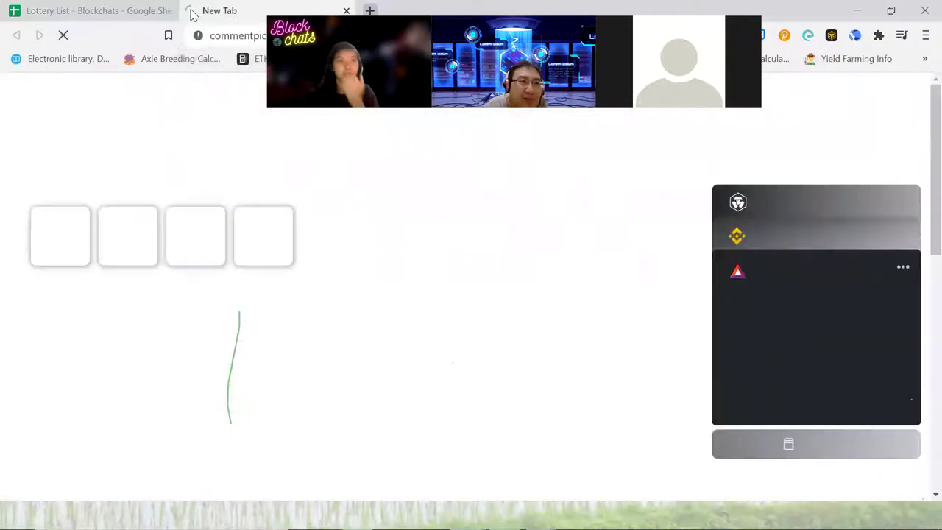
{"action": "left_click", "coordinate": [109, 13]}
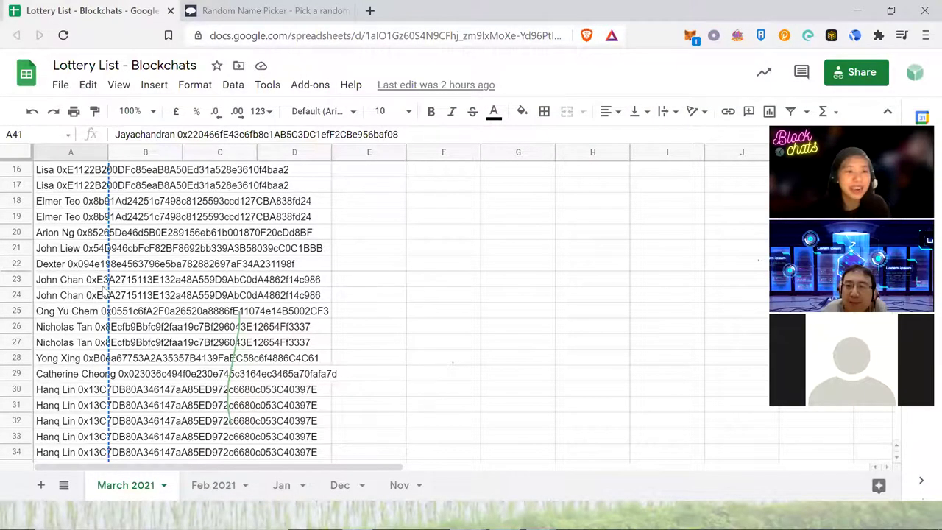
- Select column A of the lottery list, then bring the Random Name Picker tab forward
{"action": "scroll", "coordinate": [104, 289], "scroll_direction": "down", "scroll_amount": 10}
{"action": "scroll", "coordinate": [114, 280], "scroll_direction": "up", "scroll_amount": 6}
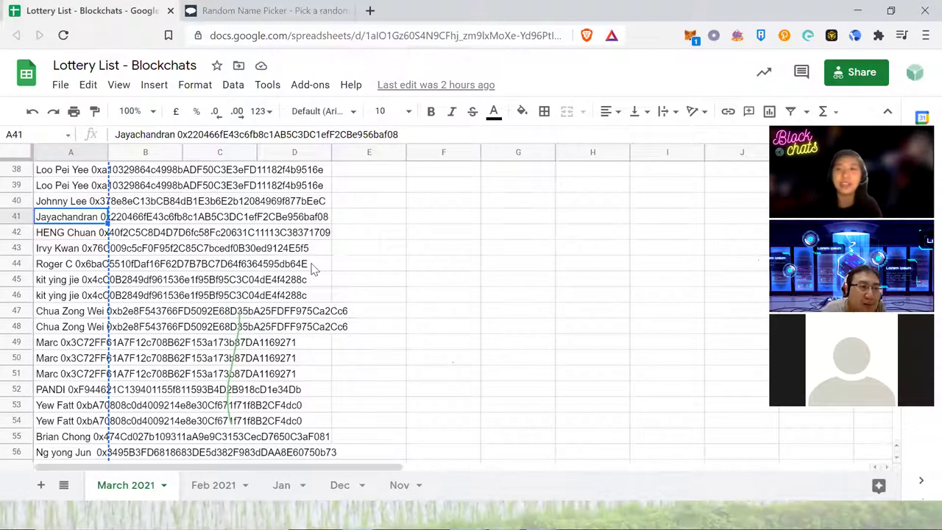
{"action": "scroll", "coordinate": [401, 271], "scroll_direction": "up", "scroll_amount": 7}
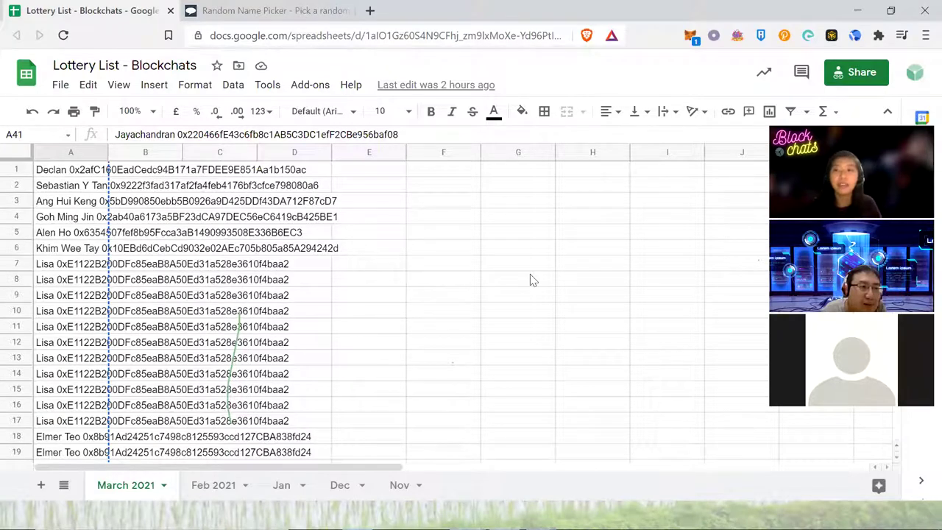
{"action": "left_click", "coordinate": [85, 202]}
{"action": "left_click", "coordinate": [72, 151]}
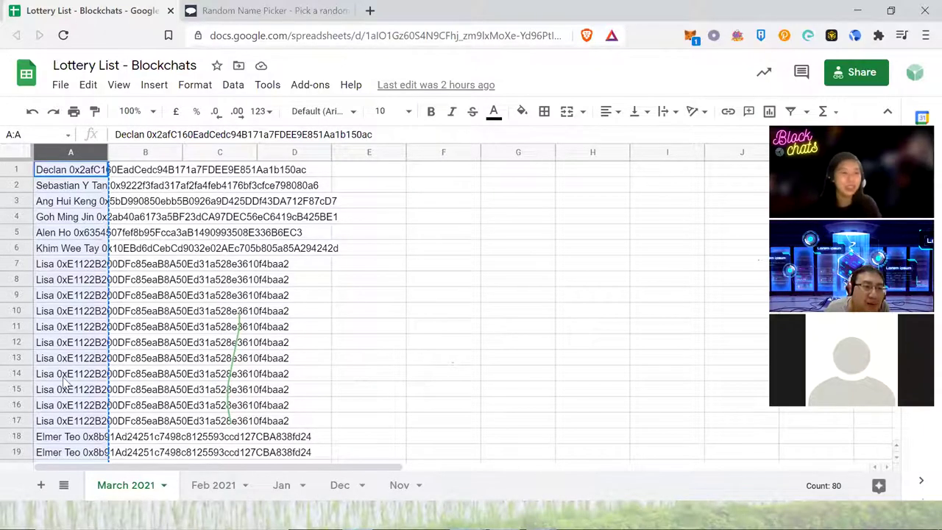
{"action": "scroll", "coordinate": [61, 376], "scroll_direction": "down", "scroll_amount": 1}
{"action": "scroll", "coordinate": [59, 375], "scroll_direction": "down", "scroll_amount": 9}
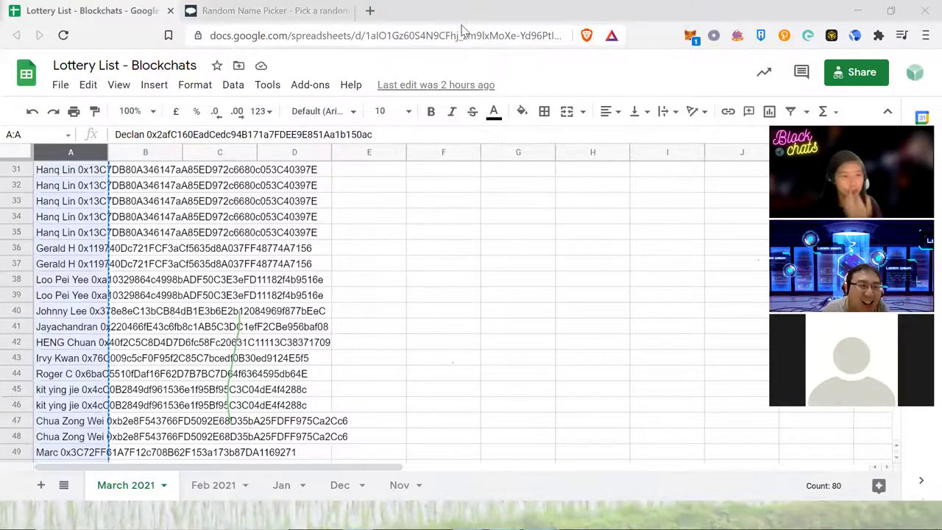
{"action": "scroll", "coordinate": [294, 312], "scroll_direction": "down", "scroll_amount": 9}
{"action": "scroll", "coordinate": [301, 318], "scroll_direction": "up", "scroll_amount": 3}
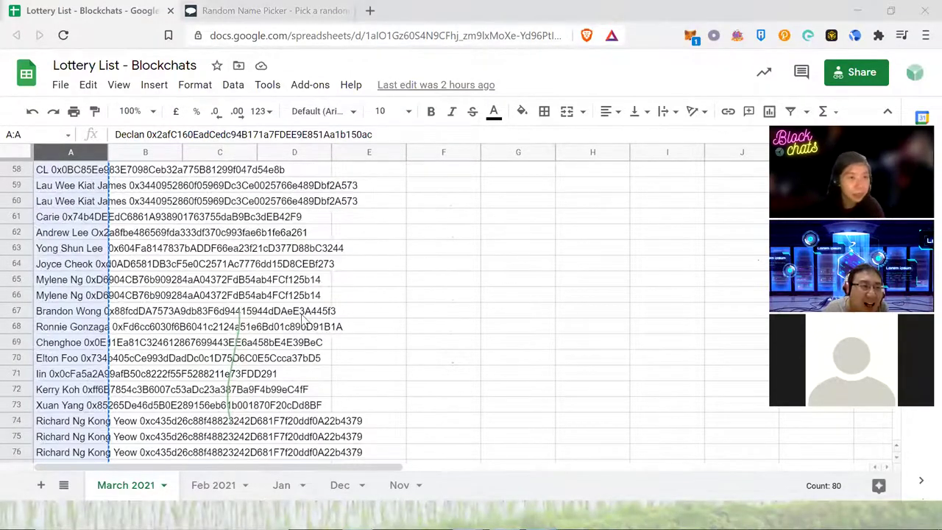
{"action": "scroll", "coordinate": [303, 318], "scroll_direction": "up", "scroll_amount": 7}
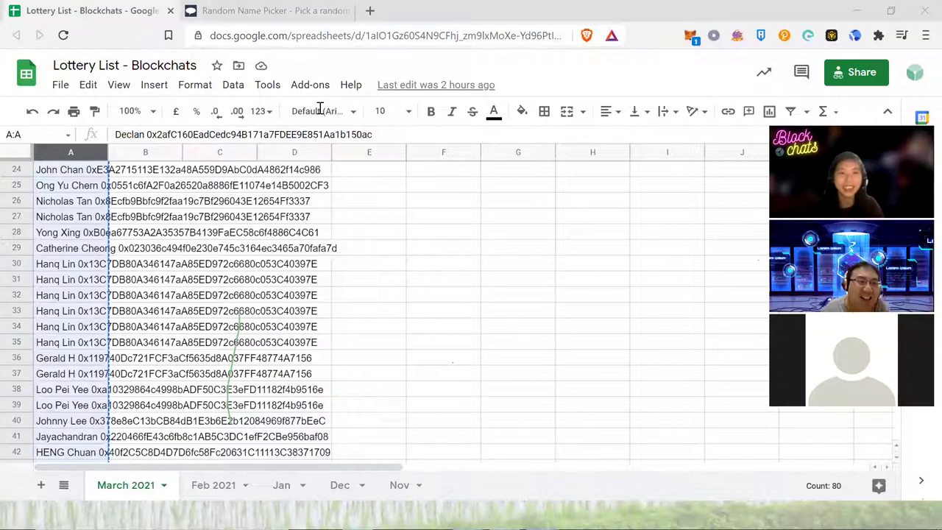
{"action": "left_click", "coordinate": [312, 12]}
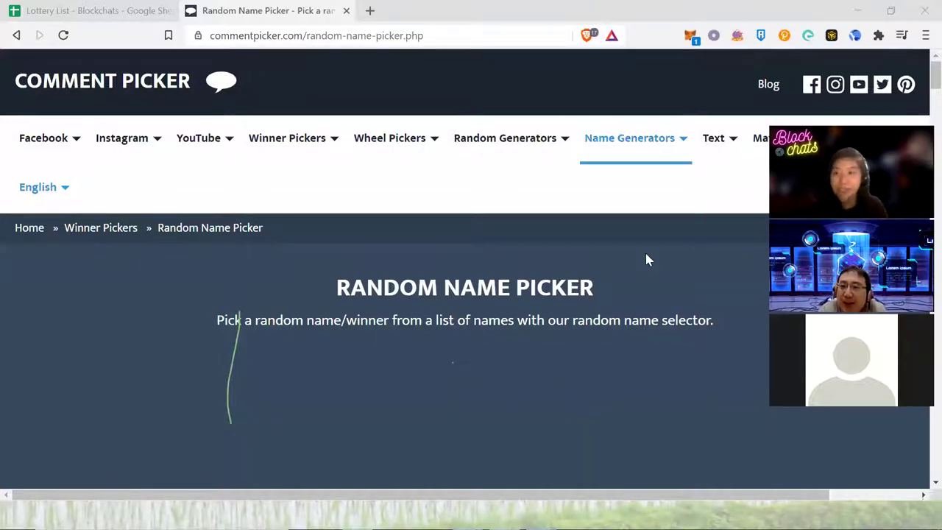
- Paste the copied column into the picker's names box
{"action": "scroll", "coordinate": [646, 258], "scroll_direction": "down", "scroll_amount": 1}
{"action": "scroll", "coordinate": [646, 262], "scroll_direction": "down", "scroll_amount": 5}
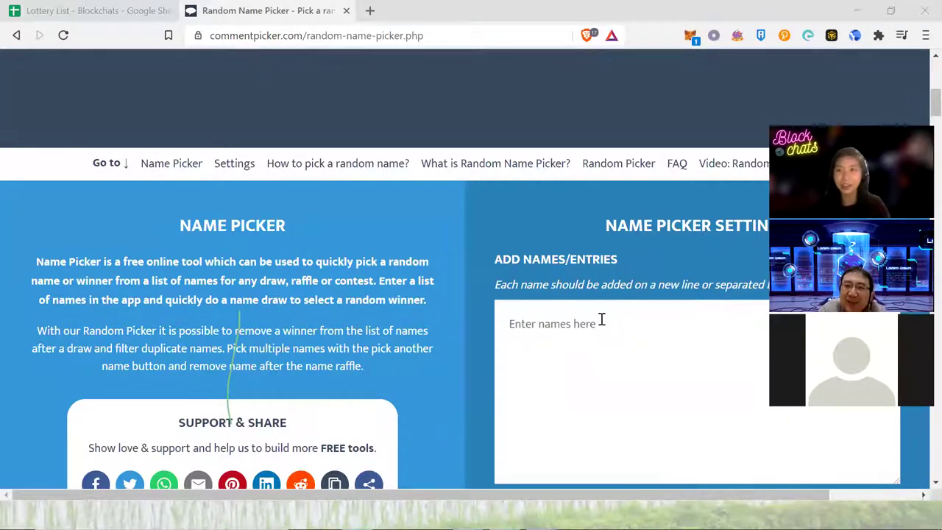
{"action": "left_click", "coordinate": [601, 320]}
{"action": "key", "text": "ctrl+v"}
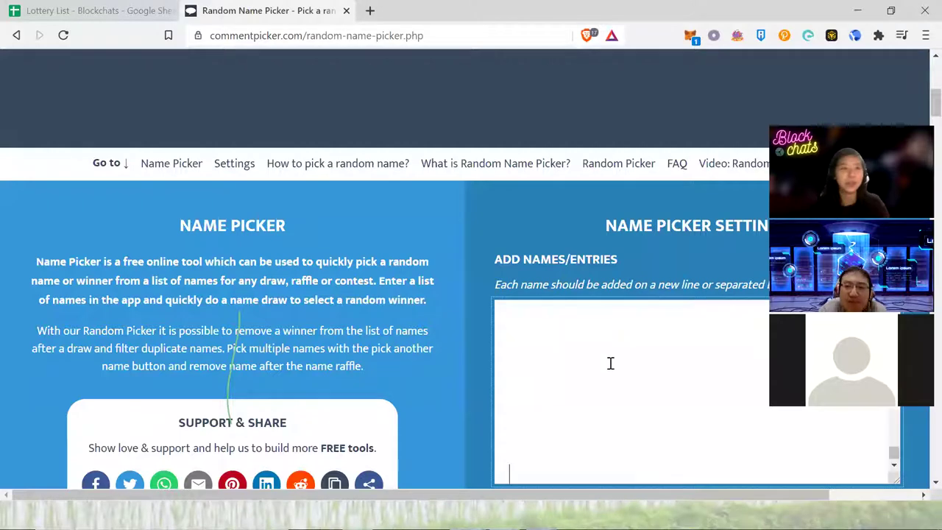
- Reload the picker page to empty the names box and return to the Lottery List tab
{"action": "scroll", "coordinate": [597, 345], "scroll_direction": "up", "scroll_amount": 2}
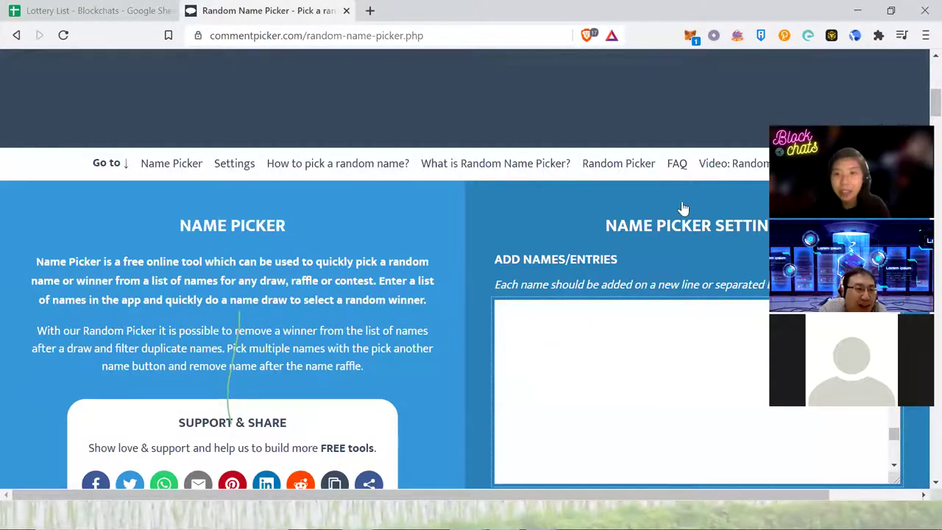
{"action": "scroll", "coordinate": [686, 162], "scroll_direction": "down", "scroll_amount": 4}
{"action": "scroll", "coordinate": [666, 248], "scroll_direction": "up", "scroll_amount": 5}
{"action": "scroll", "coordinate": [630, 305], "scroll_direction": "down", "scroll_amount": 2}
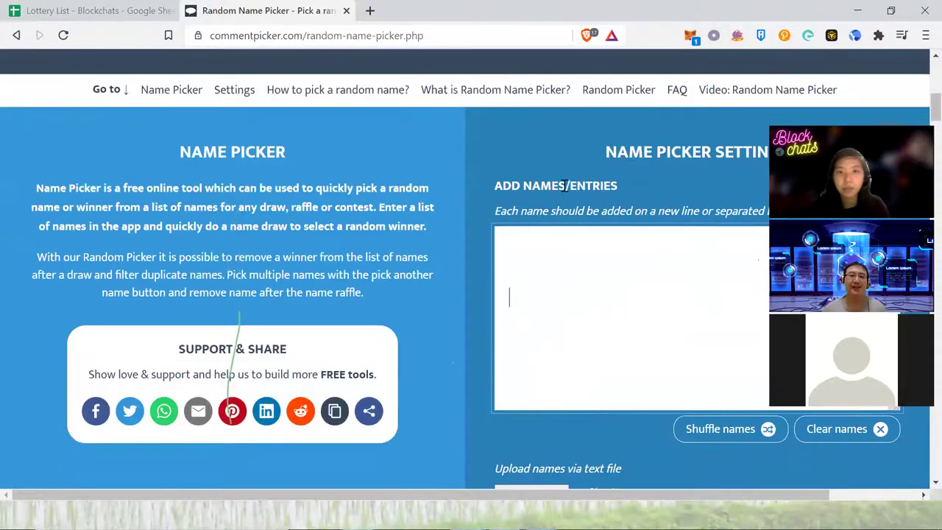
{"action": "left_click", "coordinate": [380, 35]}
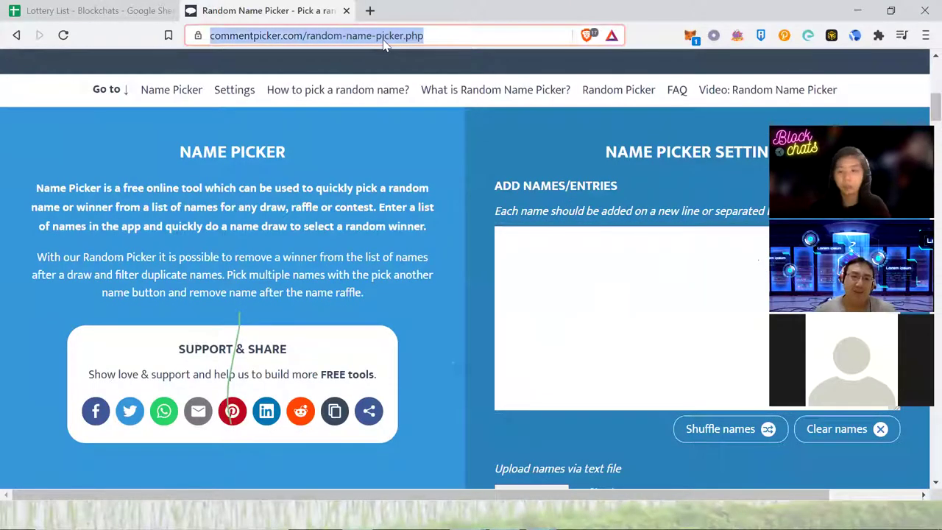
{"action": "key", "text": "Return"}
{"action": "left_click", "coordinate": [67, 9]}
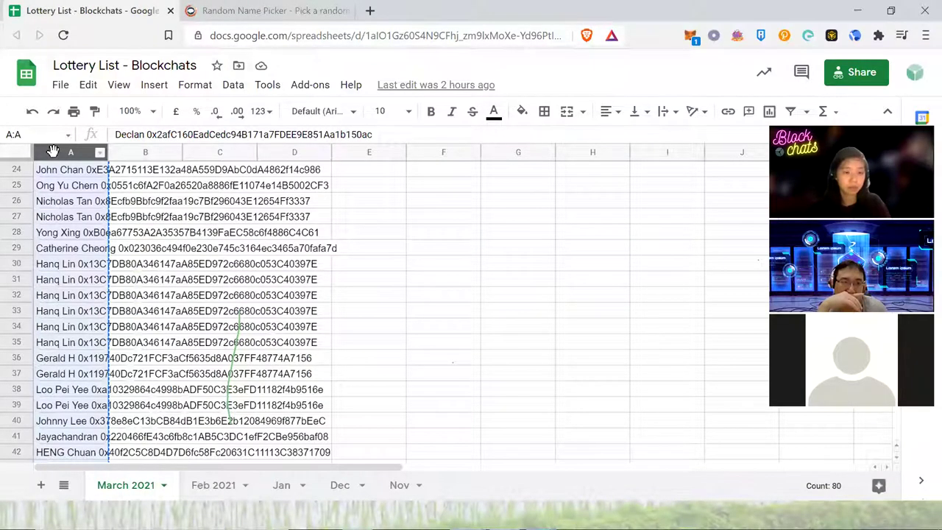
- Copy the lottery entries in A1:A79
{"action": "left_click", "coordinate": [53, 151]}
{"action": "left_click", "coordinate": [61, 172]}
{"action": "scroll", "coordinate": [65, 195], "scroll_direction": "up", "scroll_amount": 8}
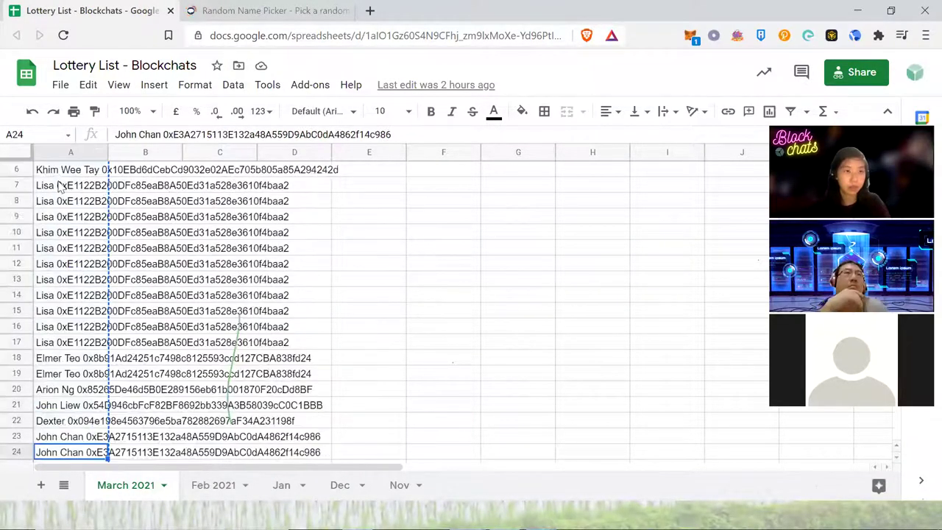
{"action": "left_click_drag", "start_coordinate": [48, 171], "coordinate": [94, 452]}
{"action": "key", "text": "ctrl+c"}
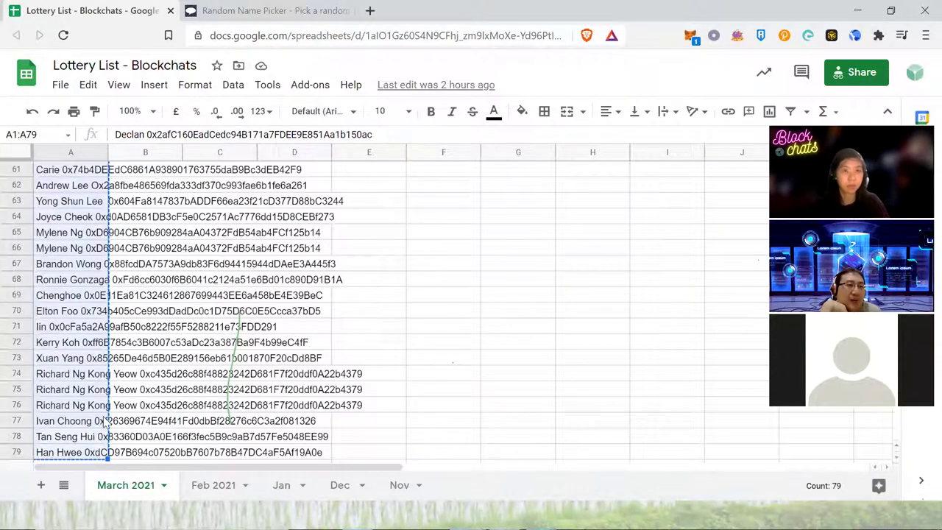
- Paste the 79 names into the Random Name Picker's names box and scroll down to START
{"action": "left_click", "coordinate": [294, 10]}
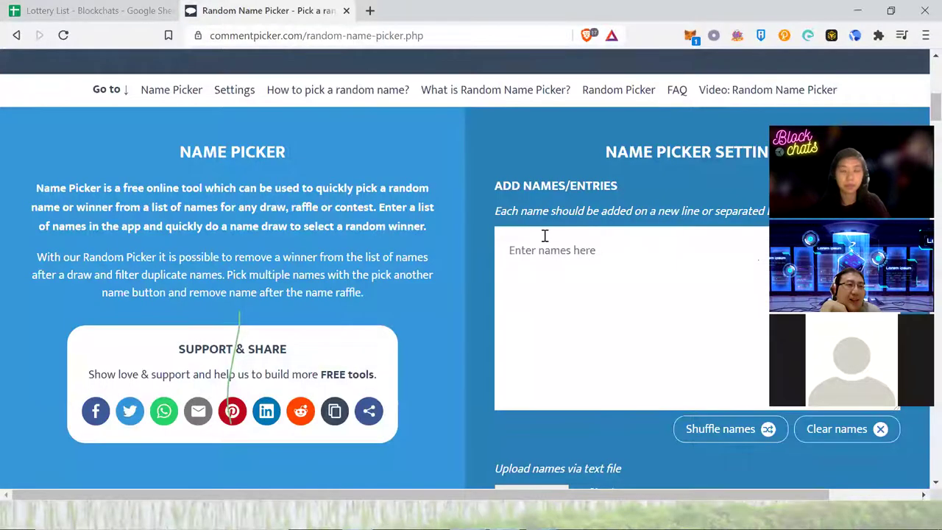
{"action": "left_click", "coordinate": [526, 246]}
{"action": "key", "text": "ctrl+v"}
{"action": "scroll", "coordinate": [545, 292], "scroll_direction": "up", "scroll_amount": 5}
{"action": "scroll", "coordinate": [546, 293], "scroll_direction": "down", "scroll_amount": 6}
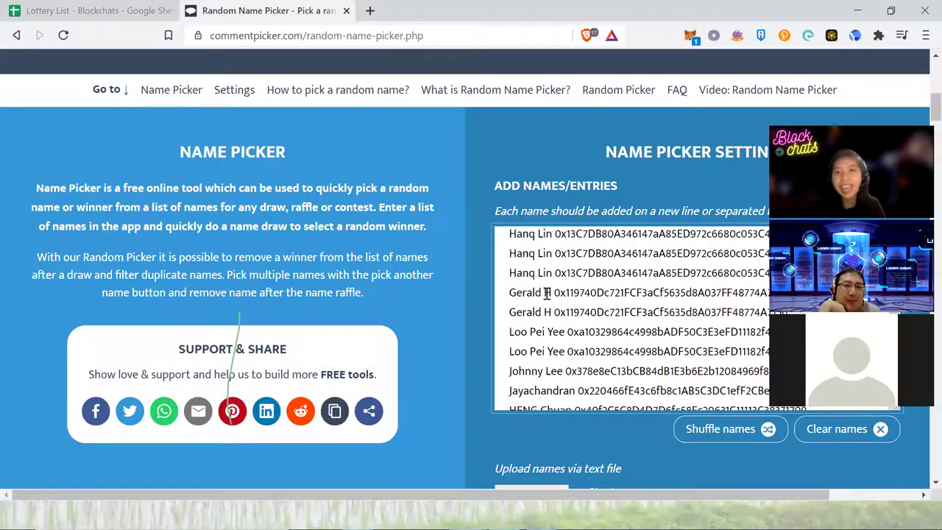
{"action": "scroll", "coordinate": [547, 293], "scroll_direction": "down", "scroll_amount": 2}
{"action": "scroll", "coordinate": [546, 293], "scroll_direction": "down", "scroll_amount": 5}
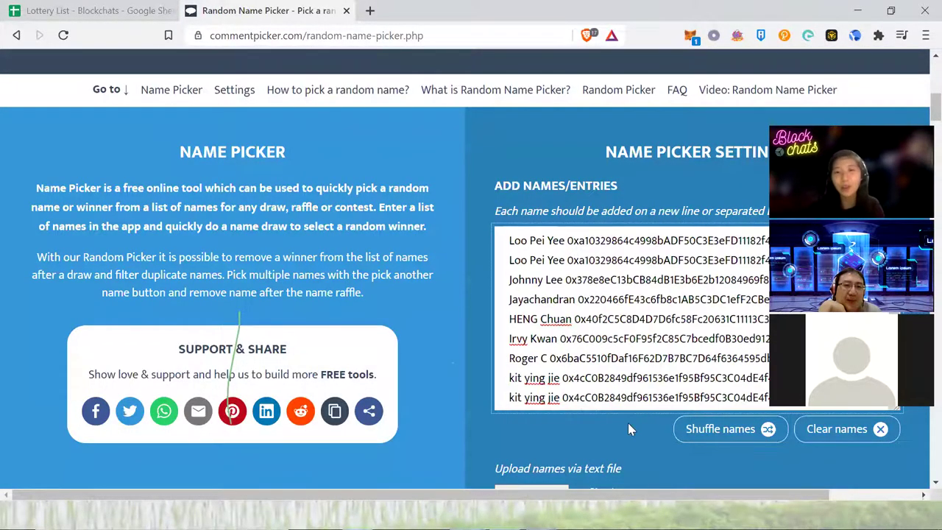
{"action": "scroll", "coordinate": [628, 422], "scroll_direction": "down", "scroll_amount": 6}
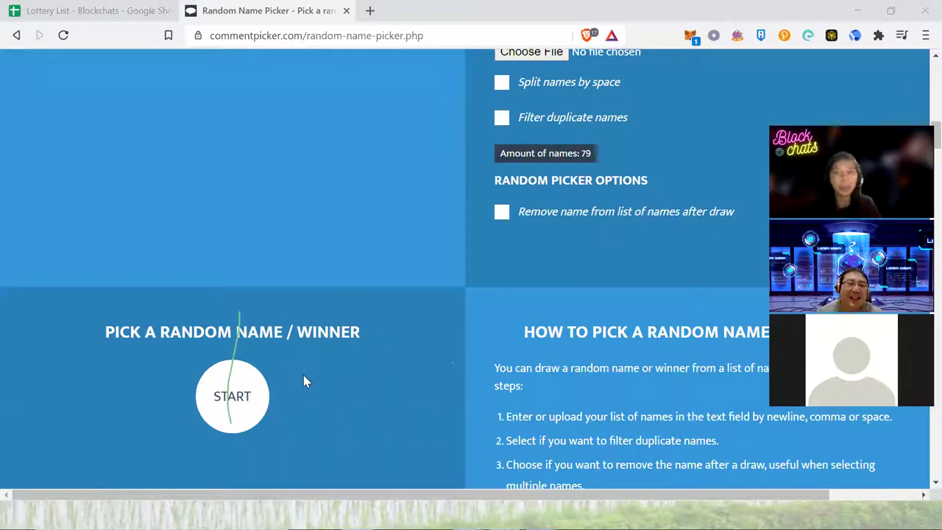
- Draw a random winner, clear that result, and draw again
{"action": "left_click", "coordinate": [231, 386]}
{"action": "scroll", "coordinate": [225, 331], "scroll_direction": "down", "scroll_amount": 1}
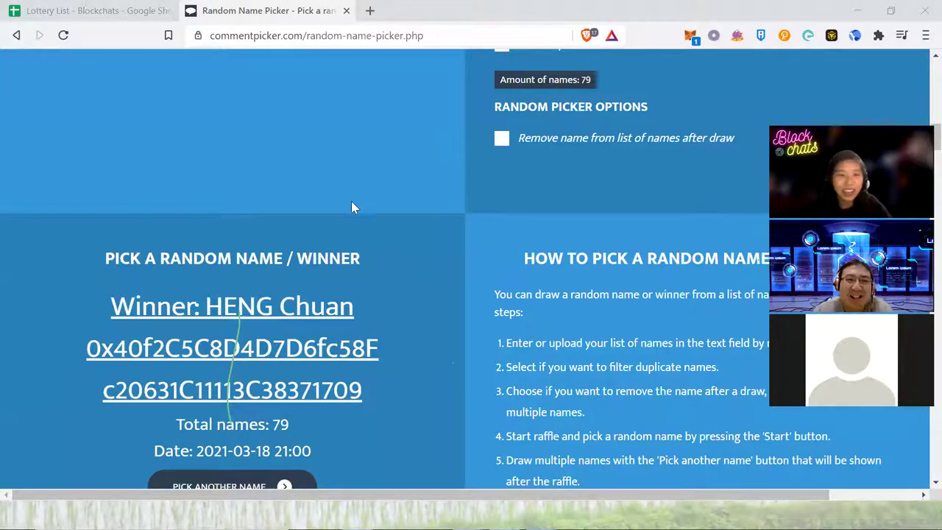
{"action": "scroll", "coordinate": [362, 254], "scroll_direction": "down", "scroll_amount": 1}
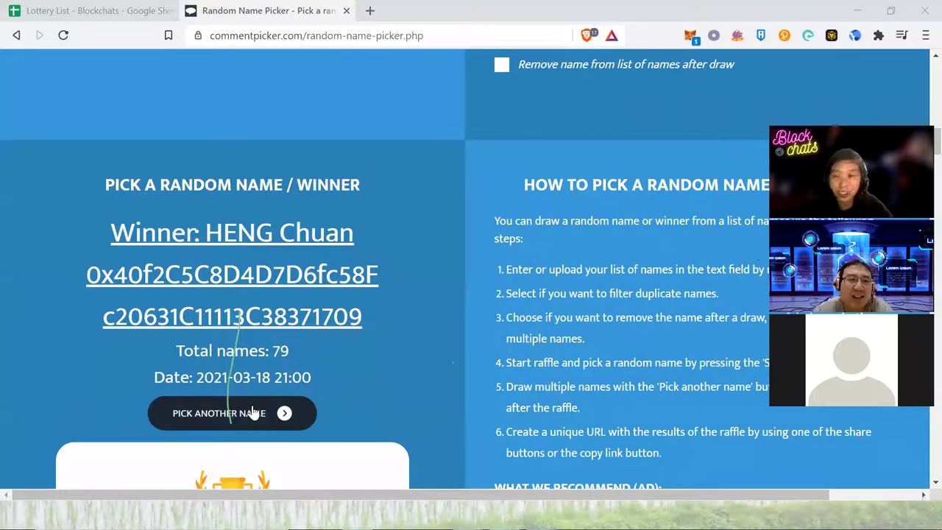
{"action": "left_click", "coordinate": [252, 412]}
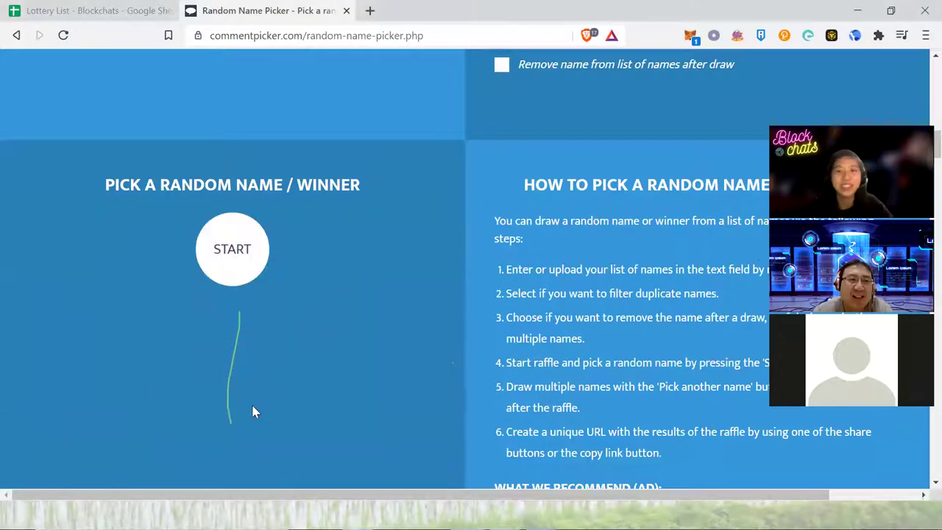
{"action": "left_click", "coordinate": [223, 274]}
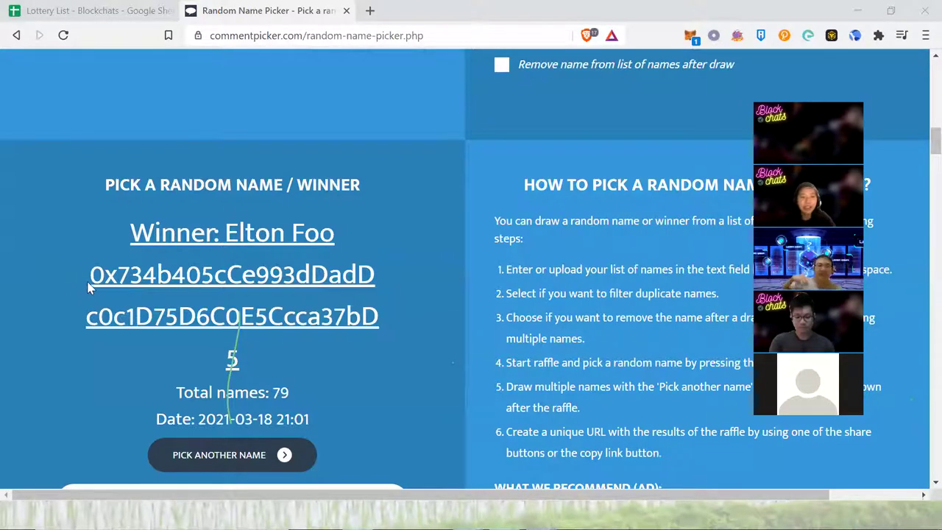
- Select the winner's full wallet address across both wrapped lines
{"action": "left_click_drag", "start_coordinate": [88, 280], "coordinate": [341, 307]}
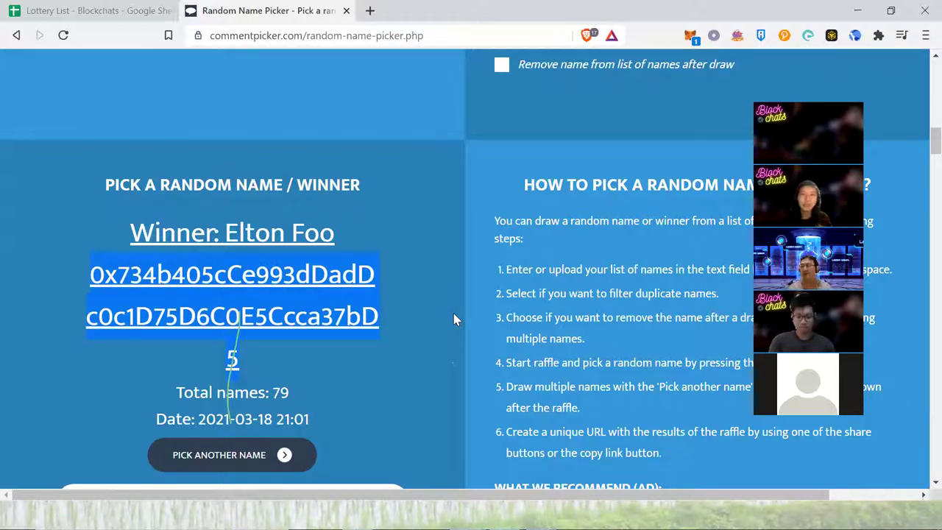
{"action": "left_click", "coordinate": [92, 276]}
{"action": "left_click_drag", "start_coordinate": [89, 275], "coordinate": [259, 362]}
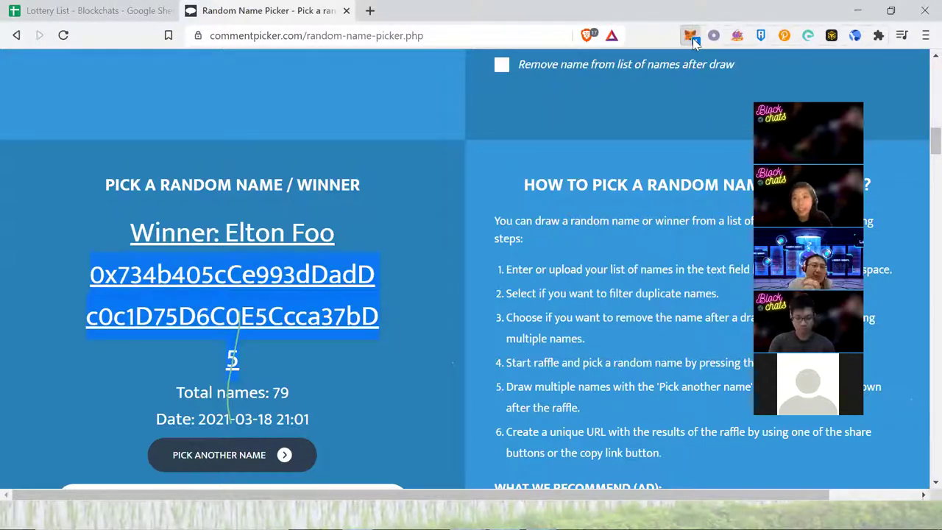
- Open MetaMask and switch its network to Ethereum Mainnet
{"action": "left_click", "coordinate": [691, 37]}
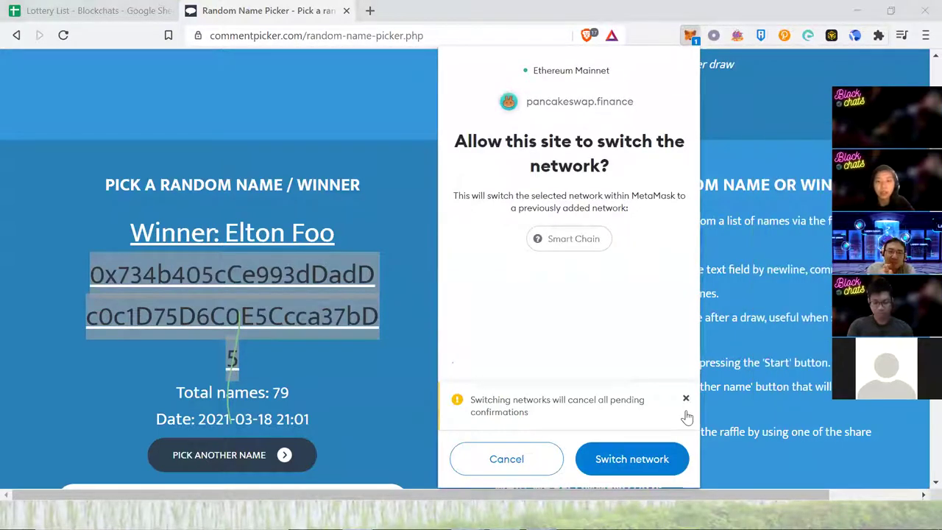
{"action": "left_click", "coordinate": [647, 457]}
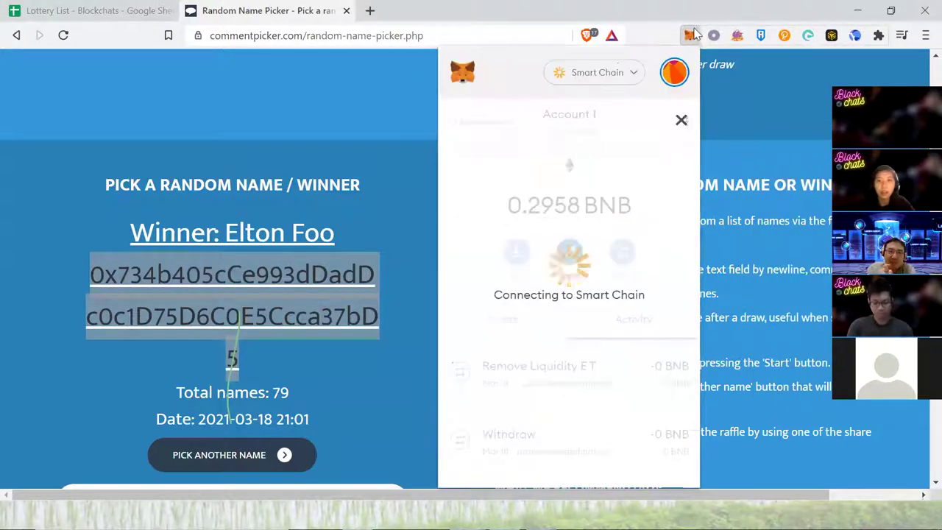
{"action": "left_click", "coordinate": [627, 71]}
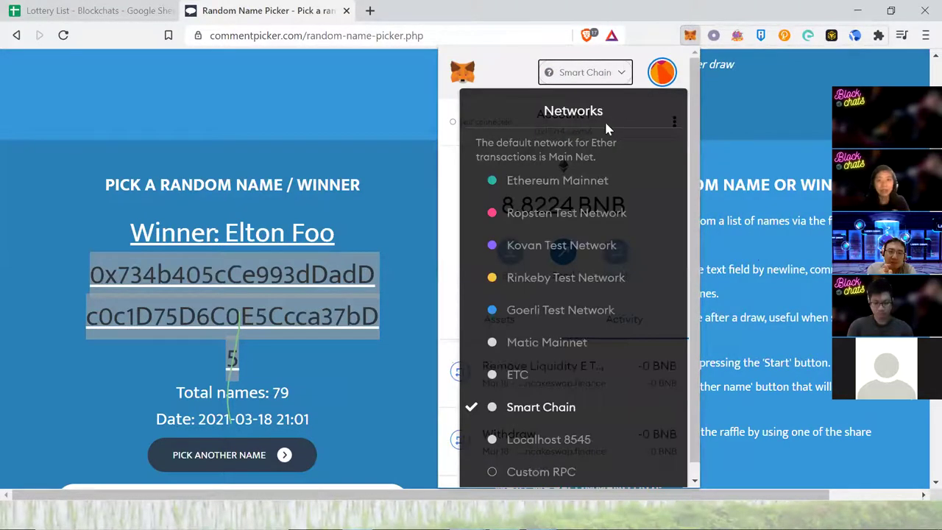
{"action": "left_click", "coordinate": [646, 79]}
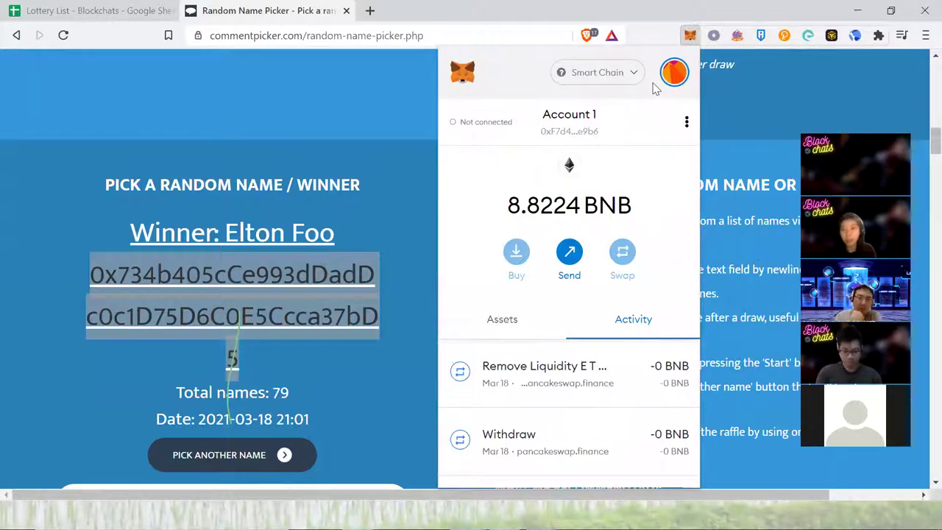
{"action": "left_click", "coordinate": [629, 78]}
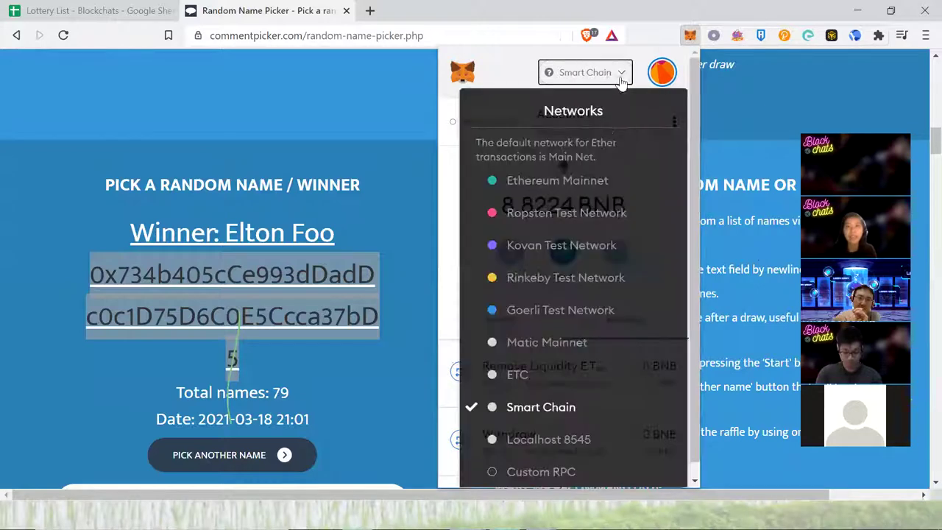
{"action": "left_click", "coordinate": [543, 187]}
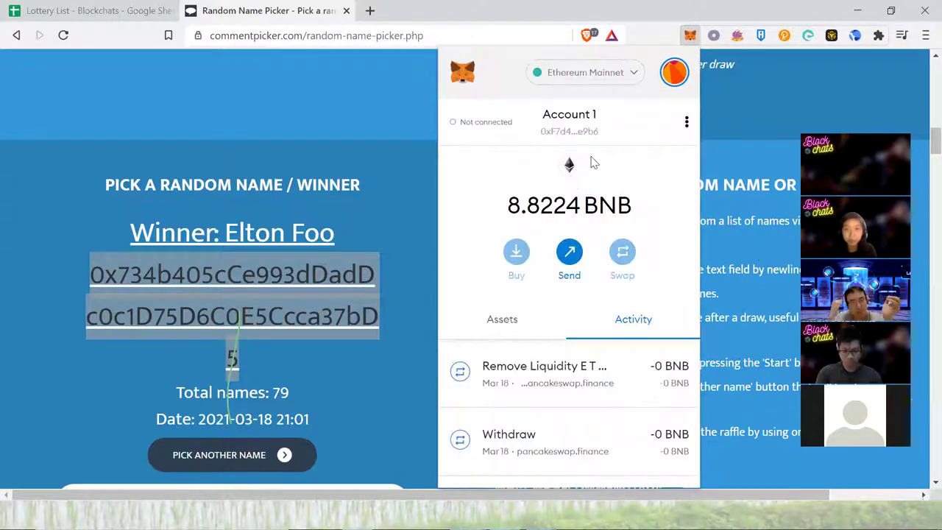
{"action": "scroll", "coordinate": [578, 243], "scroll_direction": "down", "scroll_amount": 2}
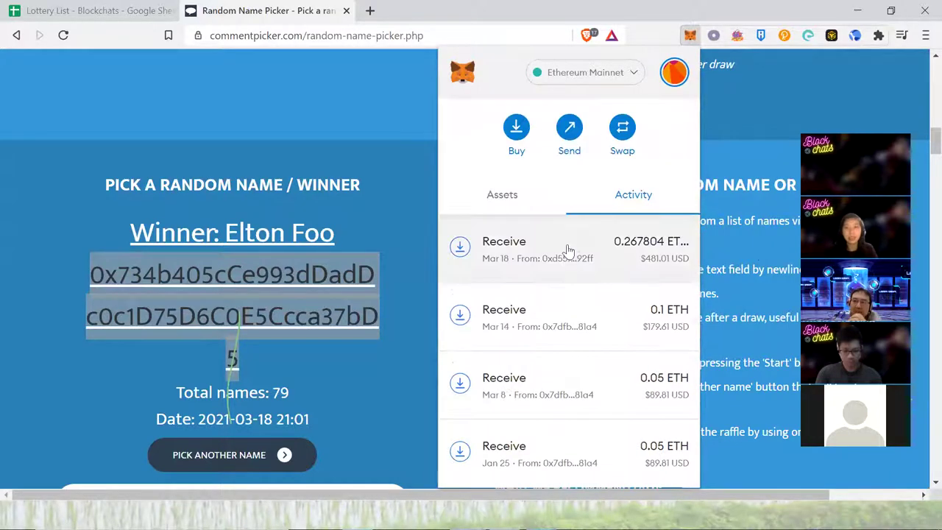
{"action": "scroll", "coordinate": [570, 265], "scroll_direction": "up", "scroll_amount": 2}
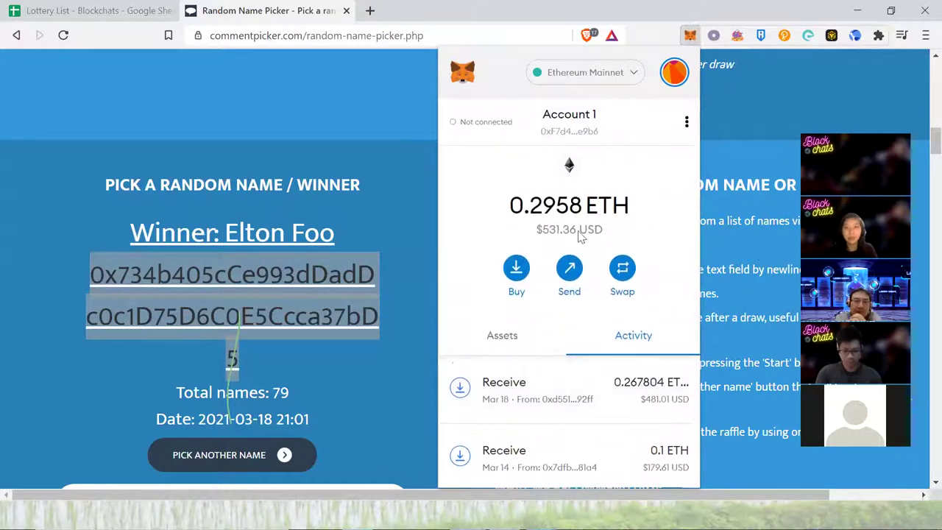
- Start a Send to the pasted winner's address with an amount of 0.012 ETH
{"action": "left_click", "coordinate": [569, 272]}
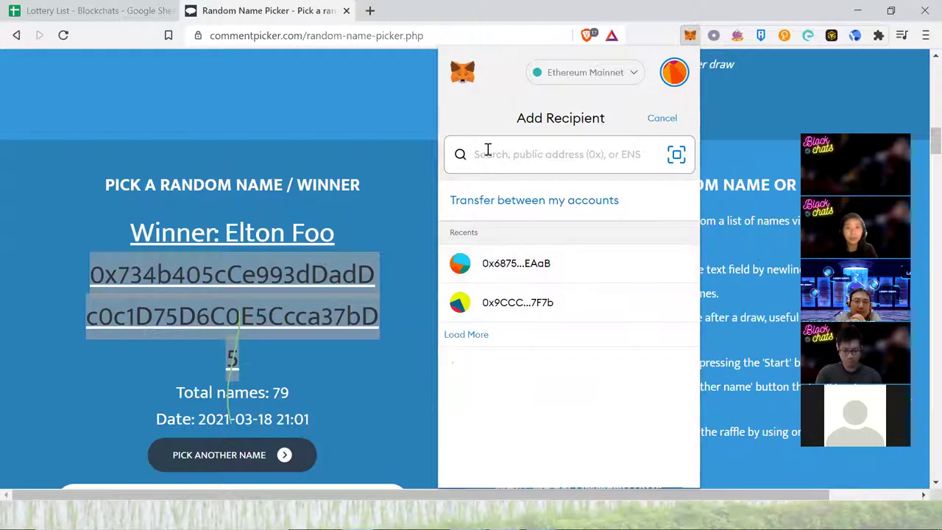
{"action": "type", "text": "0x734b405cCe993dDadDc0c1D75D6C0E5Ccca37bD5"}
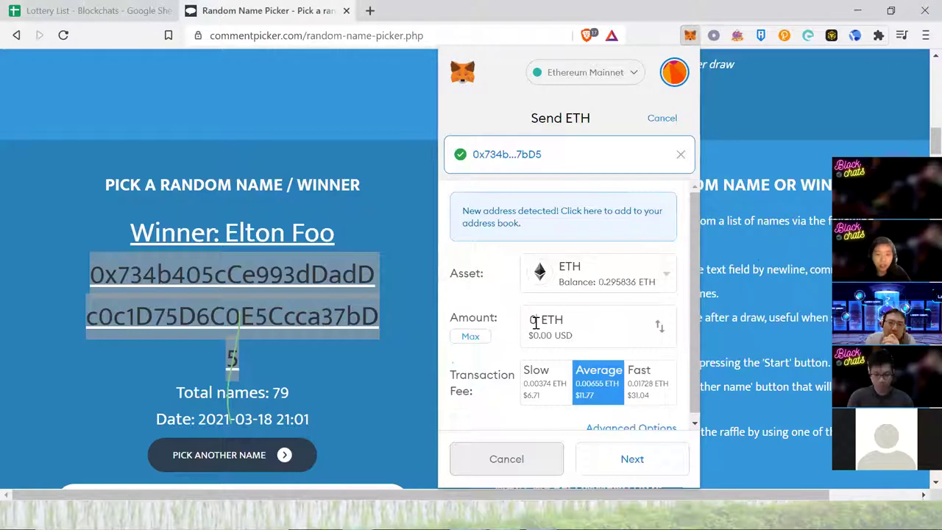
{"action": "left_click", "coordinate": [535, 321]}
{"action": "type", "text": ".1"}
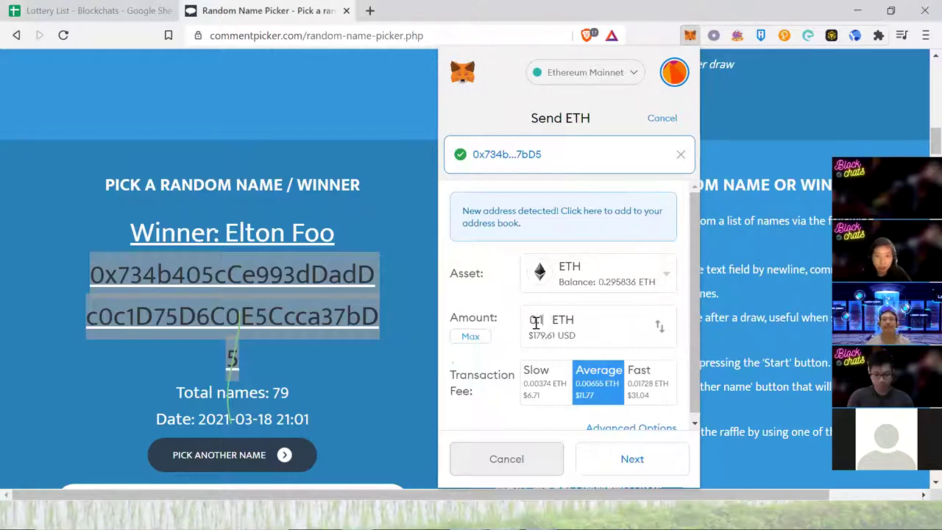
{"action": "key", "text": "BackSpace"}
{"action": "type", "text": "02"}
{"action": "key", "text": "BackSpace"}
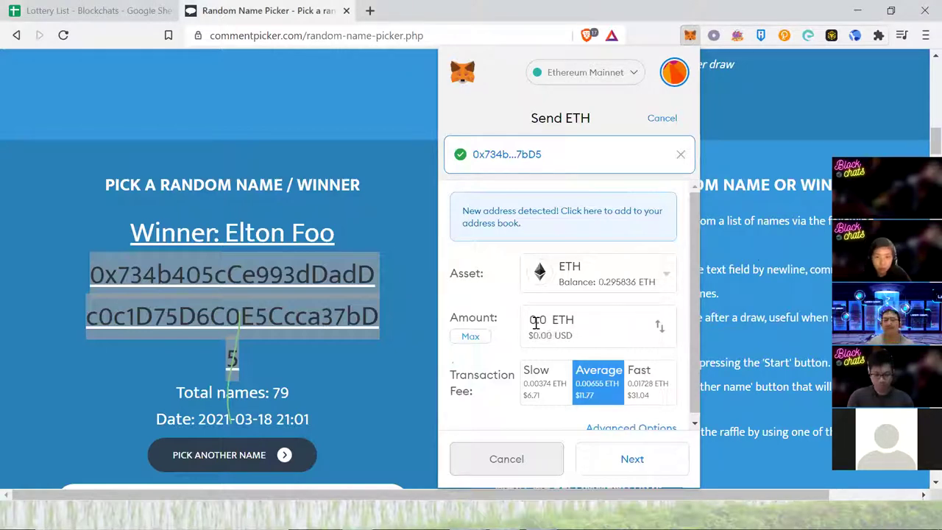
{"action": "type", "text": "15"}
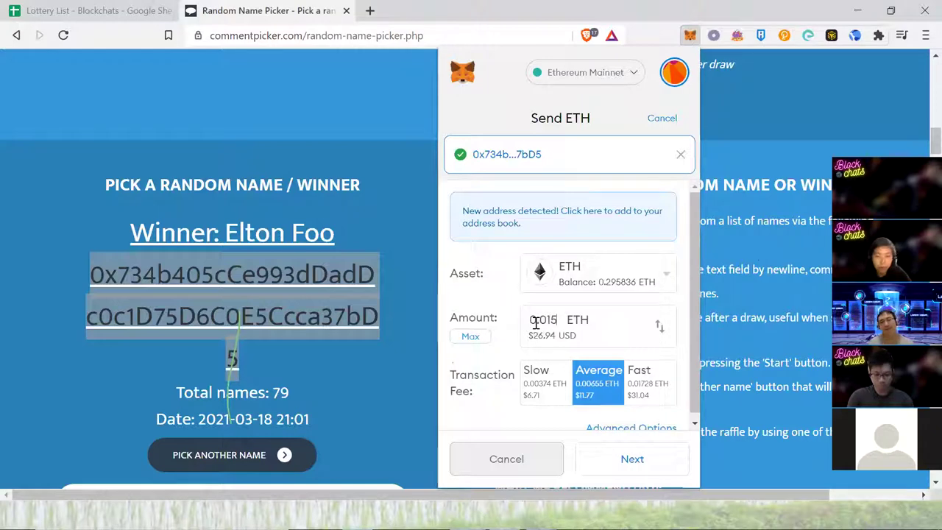
{"action": "key", "text": "BackSpace"}
{"action": "type", "text": "4"}
{"action": "key", "text": "BackSpace"}
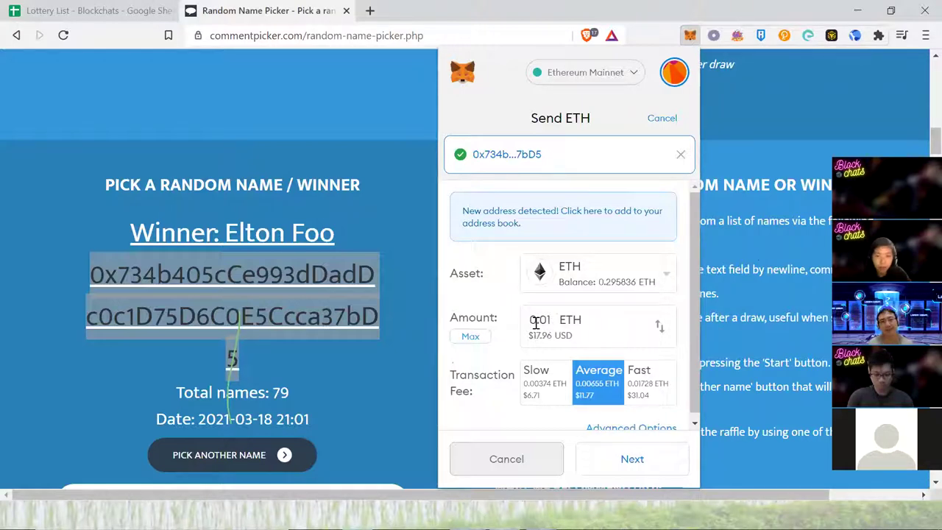
{"action": "type", "text": "2"}
{"action": "key", "text": "BackSpace"}
{"action": "type", "text": "1"}
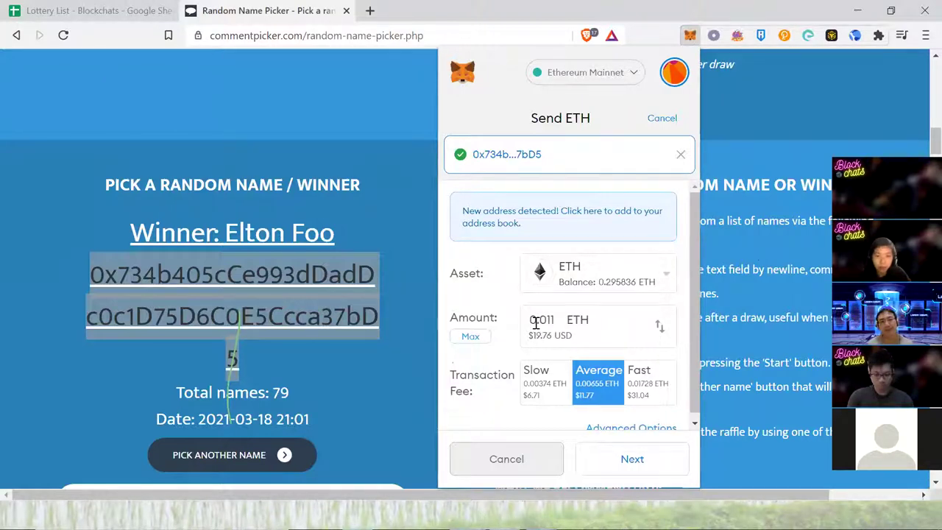
{"action": "key", "text": "BackSpace"}
{"action": "type", "text": "2"}
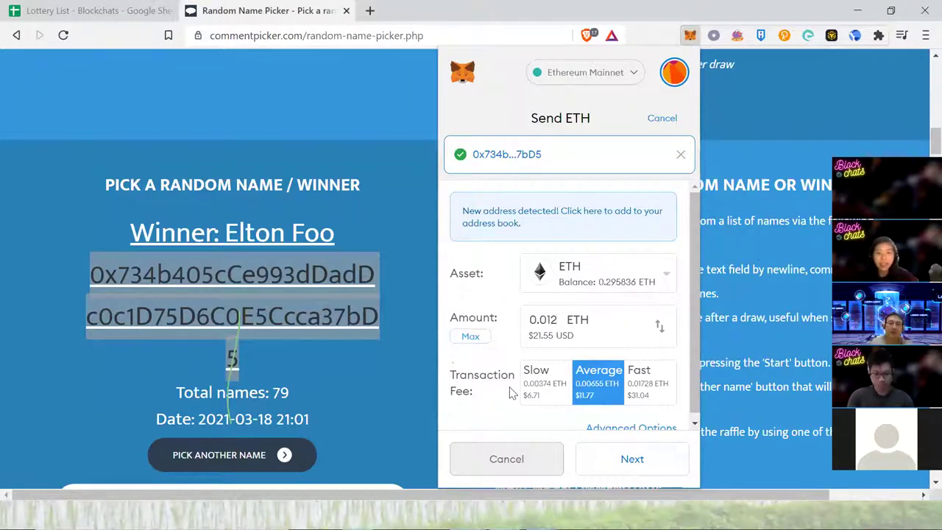
- Compare the fee speeds and settle on the Average fee (0.00655 ETH)
{"action": "left_click", "coordinate": [540, 382]}
{"action": "key", "text": "Right"}
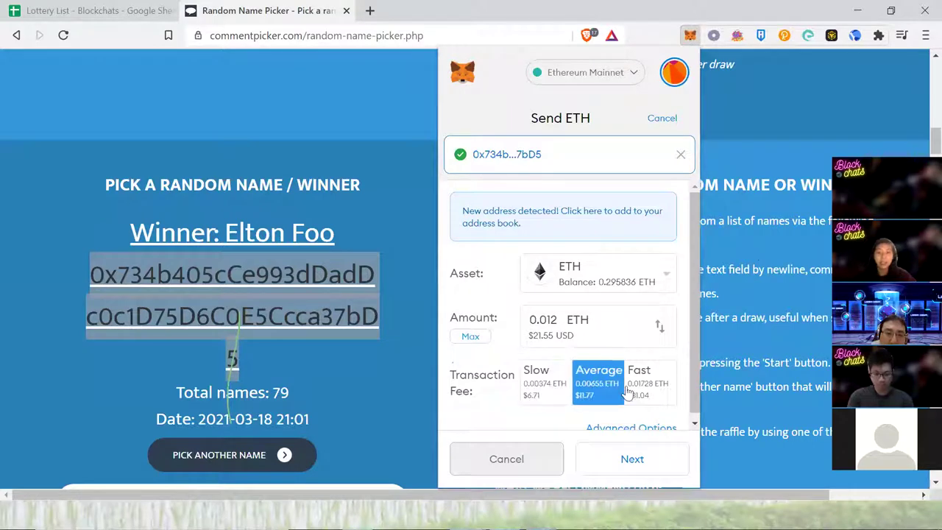
{"action": "key", "text": "Right"}
{"action": "left_click", "coordinate": [548, 375]}
{"action": "left_click", "coordinate": [598, 388]}
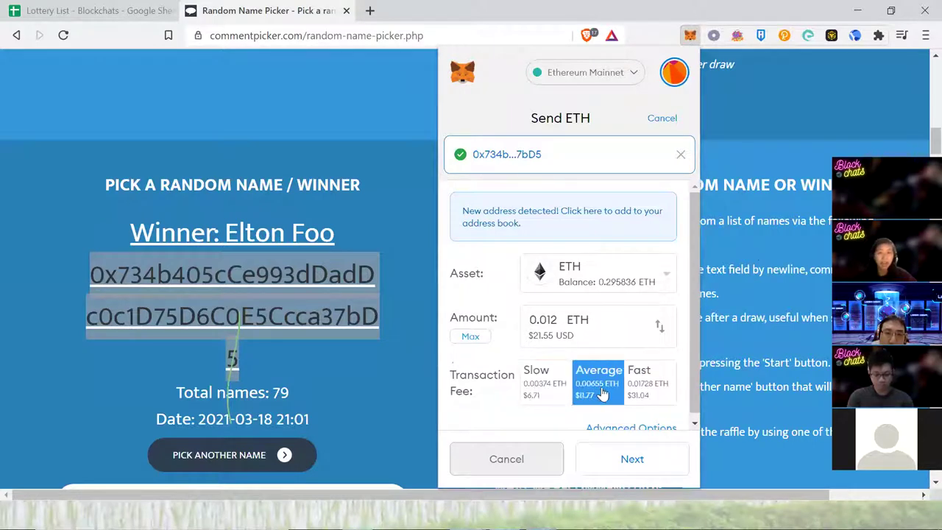
{"action": "left_click", "coordinate": [636, 393]}
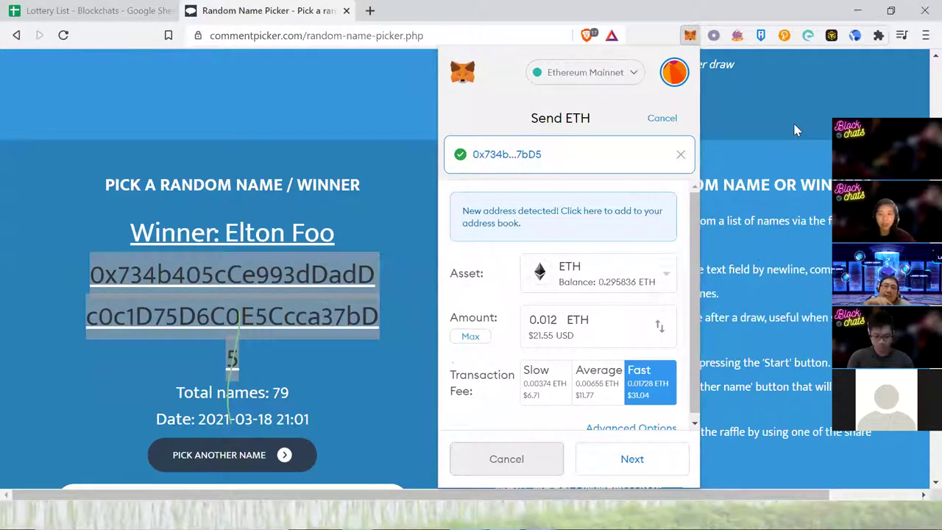
{"action": "left_click", "coordinate": [599, 378]}
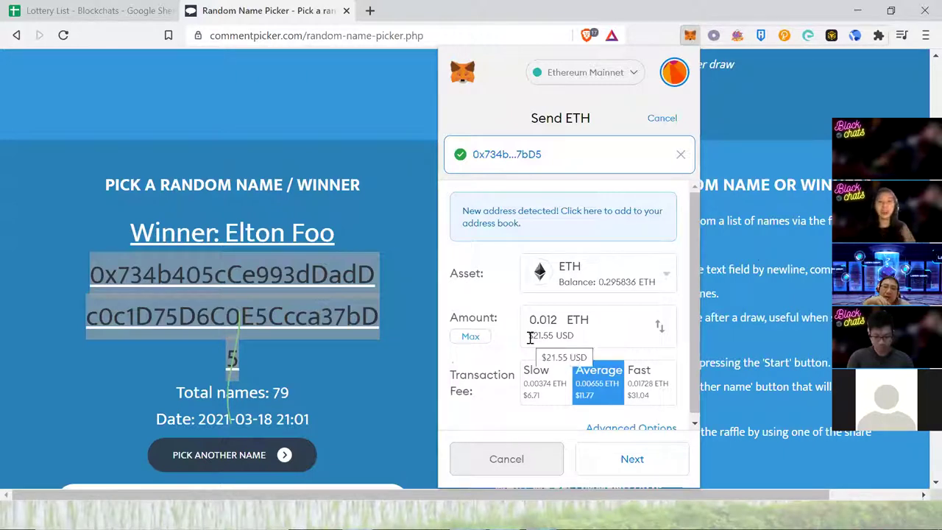
{"action": "left_click", "coordinate": [636, 393]}
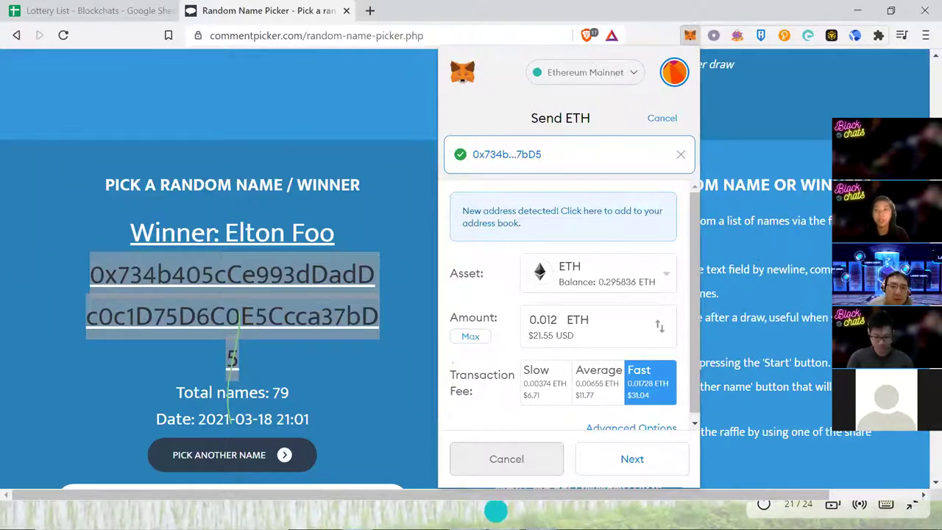
{"action": "left_click", "coordinate": [603, 390]}
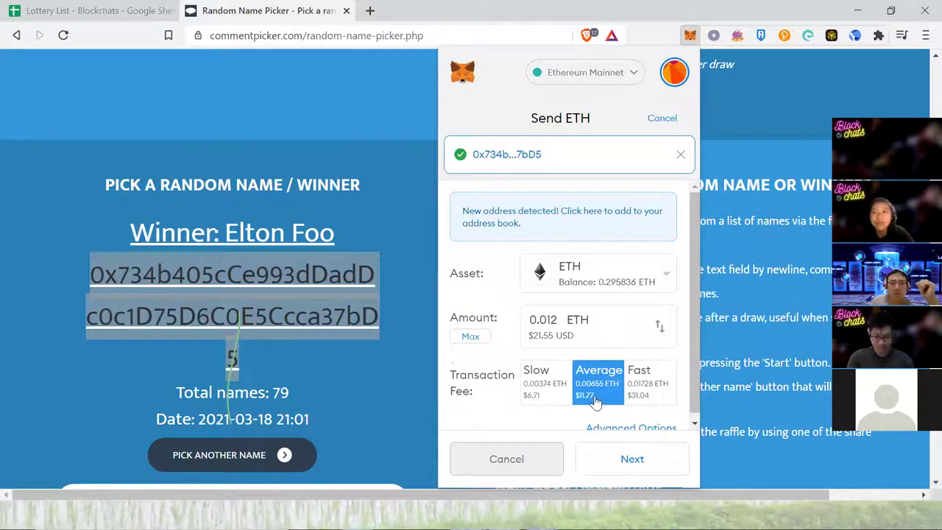
- Review the 0.012 ETH payment's total cost and confirm the transaction
{"action": "left_click", "coordinate": [632, 459]}
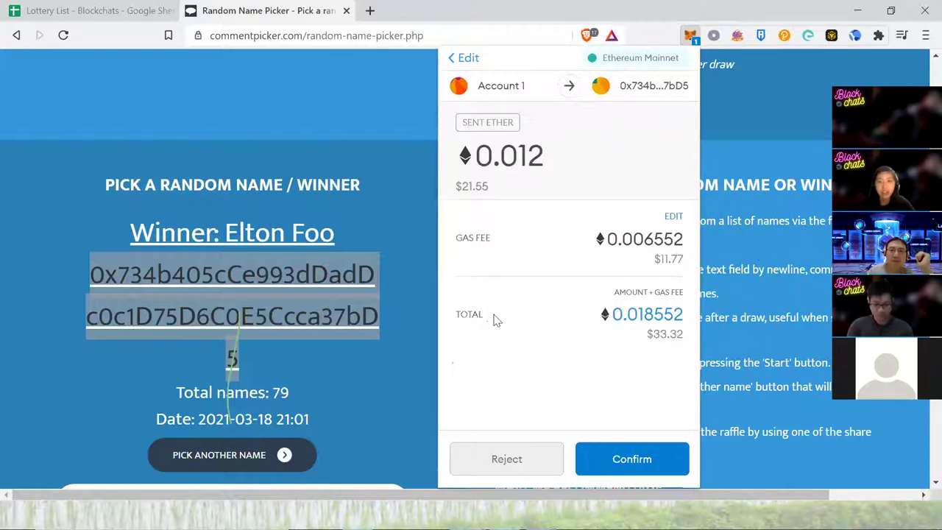
{"action": "left_click_drag", "start_coordinate": [648, 334], "coordinate": [684, 333]}
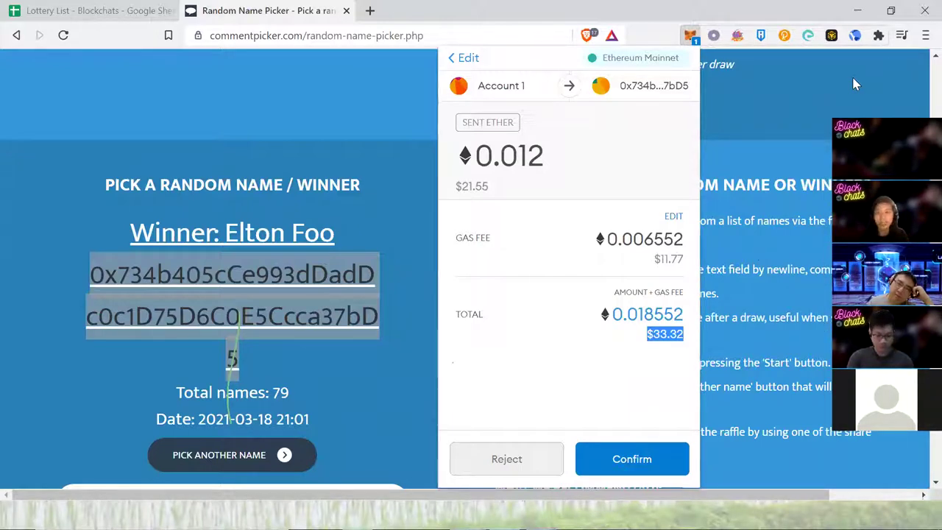
{"action": "left_click", "coordinate": [665, 467]}
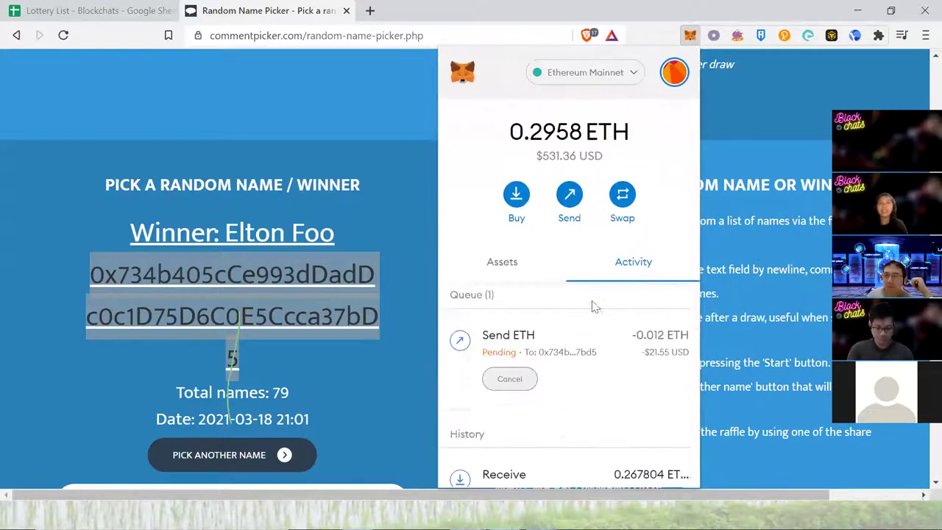
- Open the pending 0.012 ETH transfer's details and view it on Etherscan
{"action": "scroll", "coordinate": [594, 307], "scroll_direction": "down", "scroll_amount": 1}
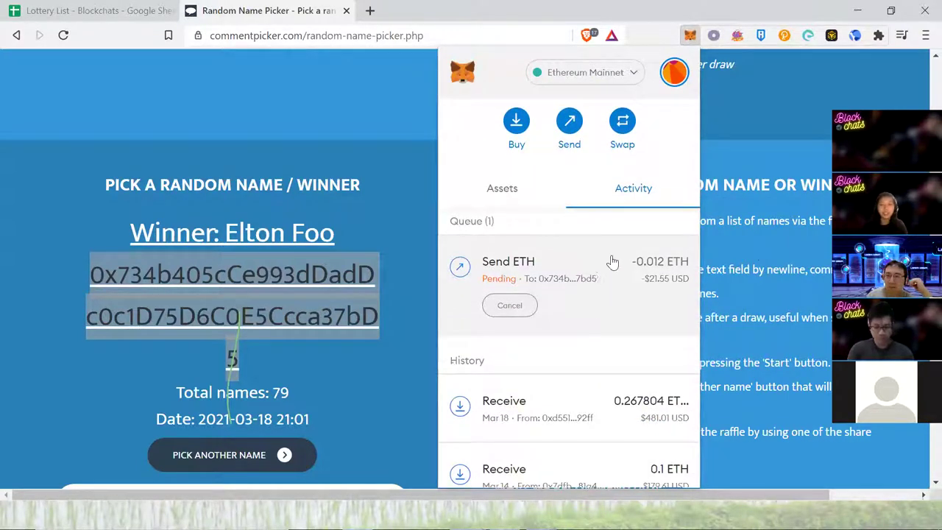
{"action": "left_click", "coordinate": [597, 284]}
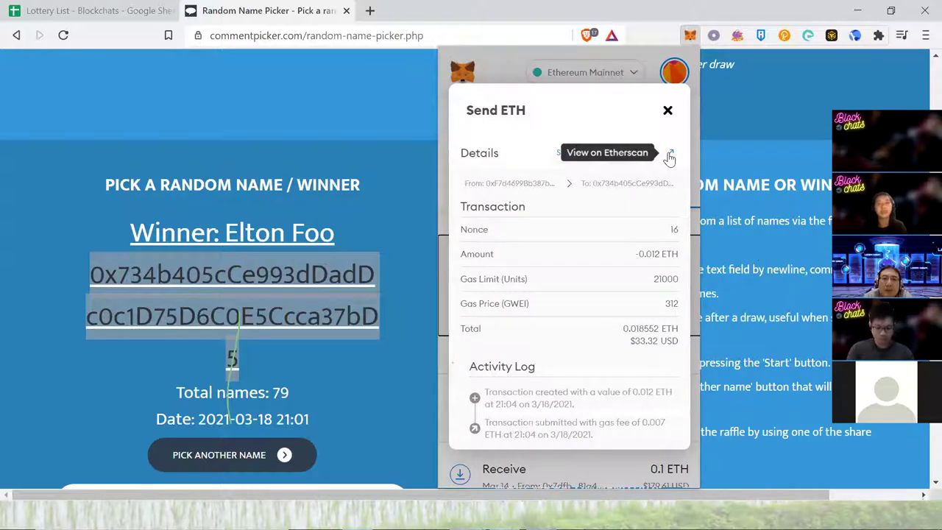
{"action": "left_click", "coordinate": [669, 156]}
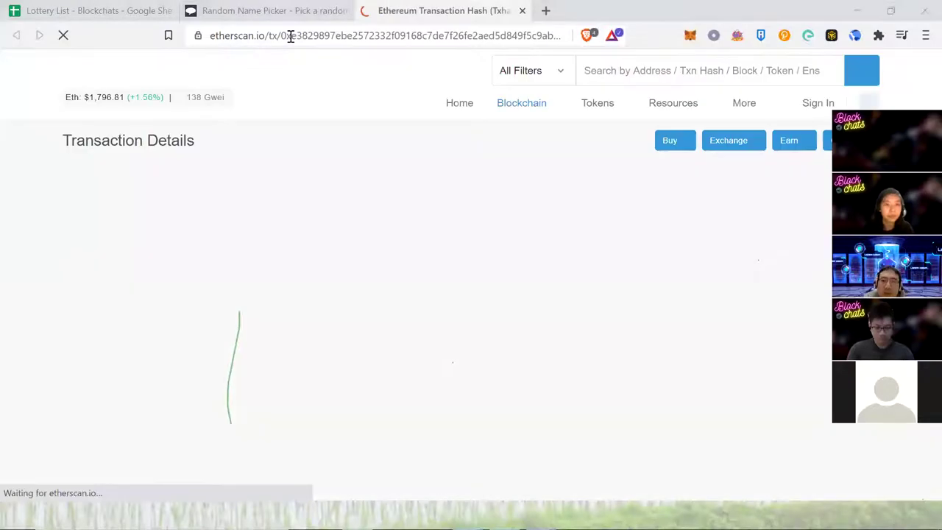
- Check the Etherscan transaction shows Success, then open a blank new tab
{"action": "scroll", "coordinate": [343, 295], "scroll_direction": "down", "scroll_amount": 1}
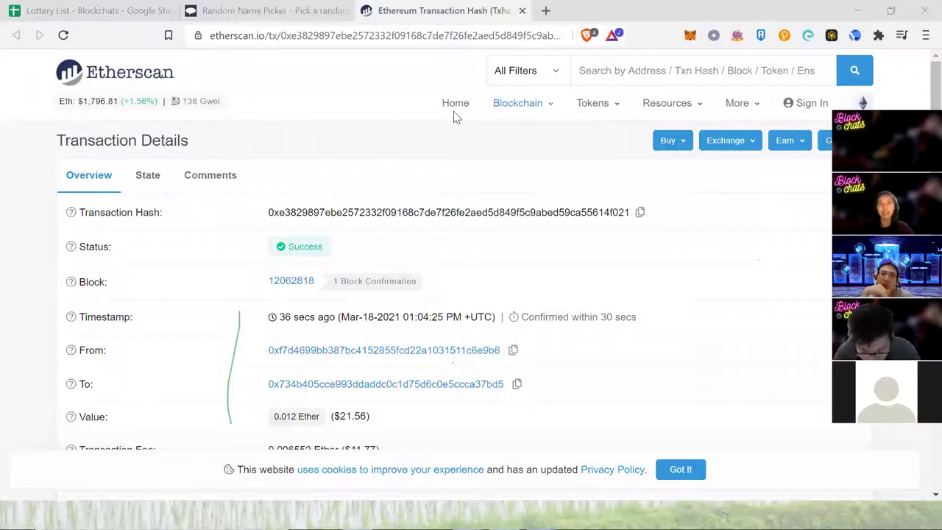
{"action": "left_click", "coordinate": [545, 11]}
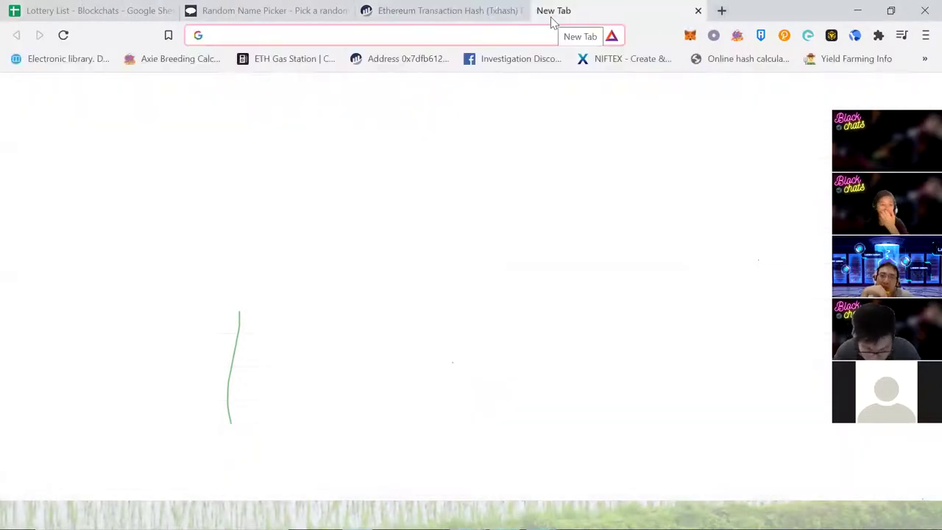
- Go to app.anchorprotocol.com via 'anch' and open the EARN page
{"action": "type", "text": "anch"}
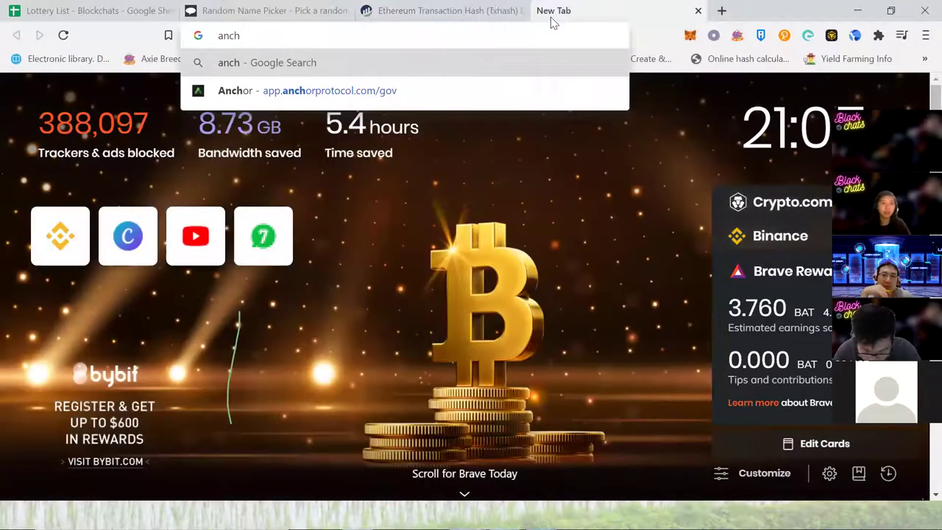
{"action": "key", "text": "Down"}
{"action": "key", "text": "Return"}
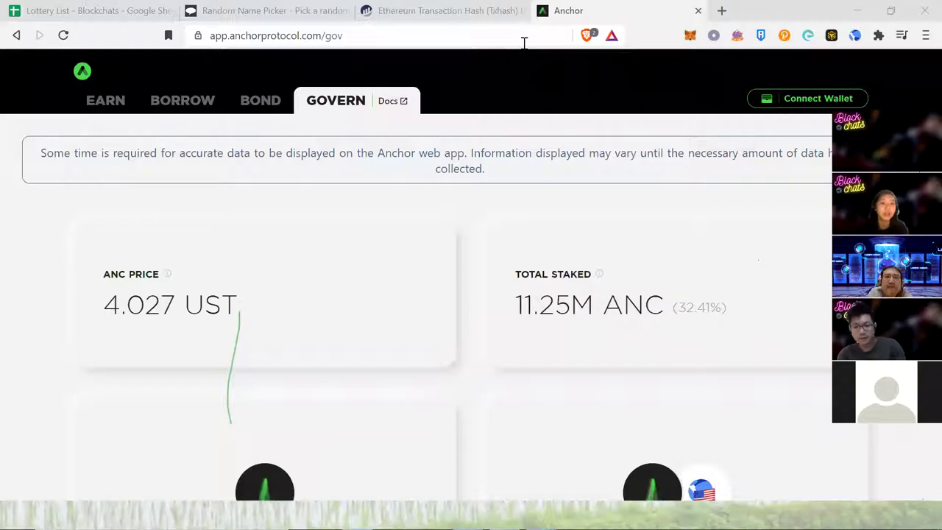
{"action": "left_click", "coordinate": [137, 139]}
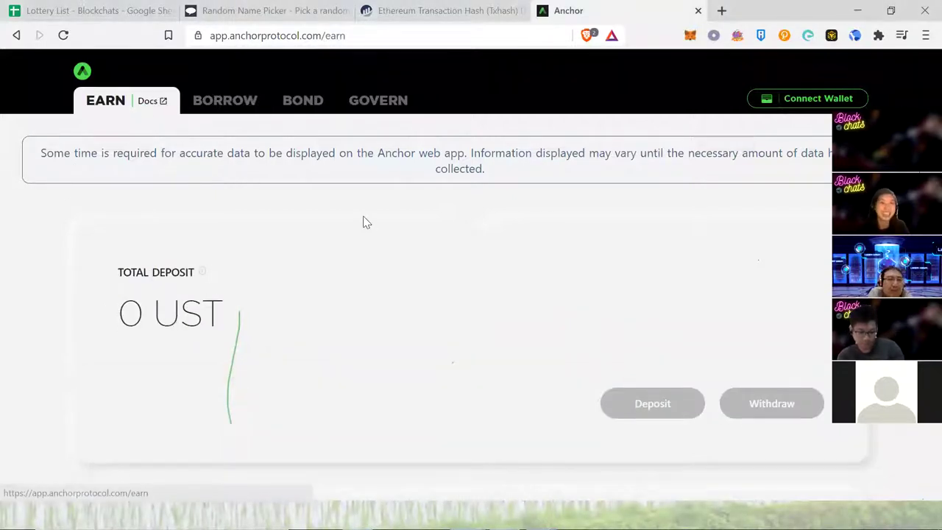
- Highlight the 22.57% APY on the Earn page, then return to the Etherscan tab
{"action": "scroll", "coordinate": [362, 220], "scroll_direction": "down", "scroll_amount": 4}
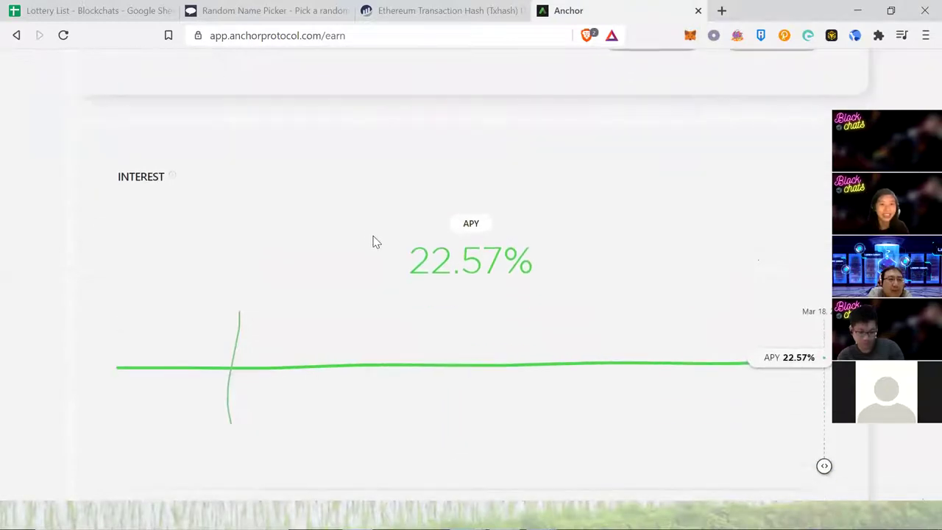
{"action": "scroll", "coordinate": [374, 242], "scroll_direction": "up", "scroll_amount": 5}
{"action": "left_click_drag", "start_coordinate": [173, 324], "coordinate": [223, 328]}
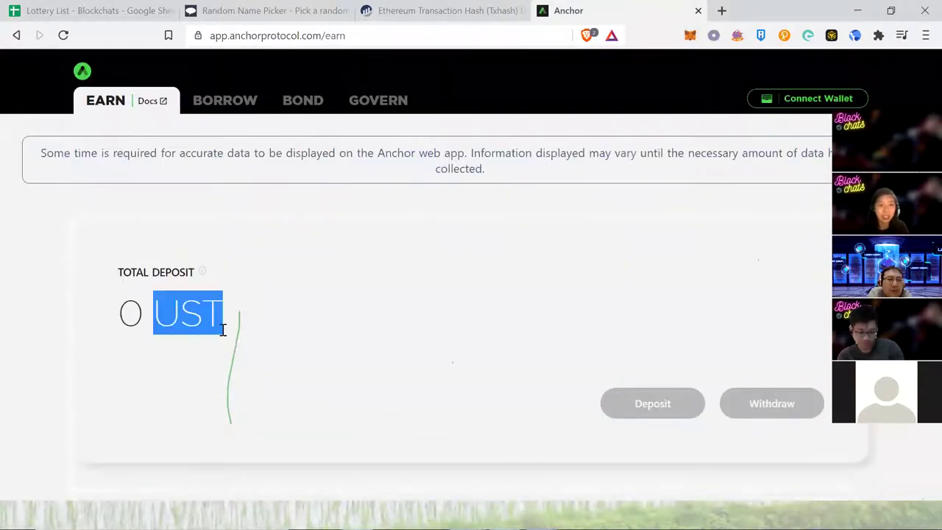
{"action": "scroll", "coordinate": [427, 292], "scroll_direction": "down", "scroll_amount": 5}
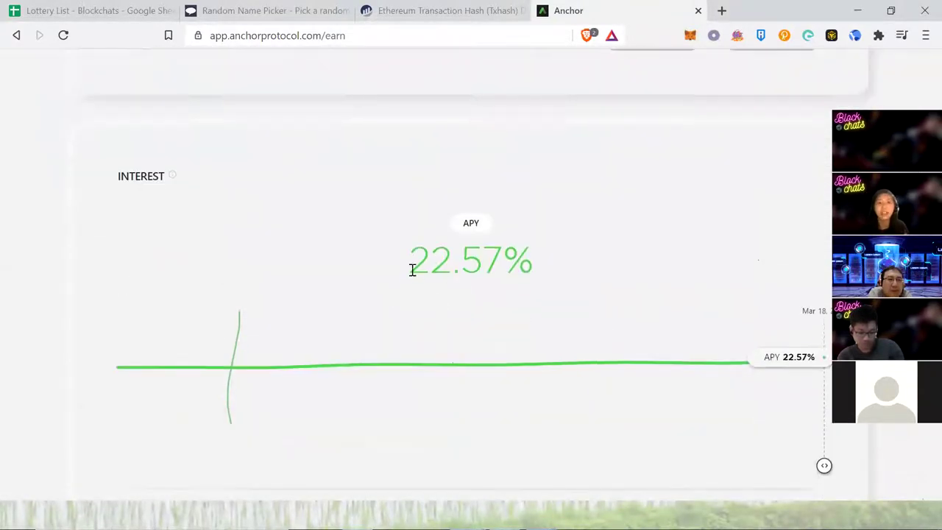
{"action": "left_click_drag", "start_coordinate": [410, 267], "coordinate": [525, 264]}
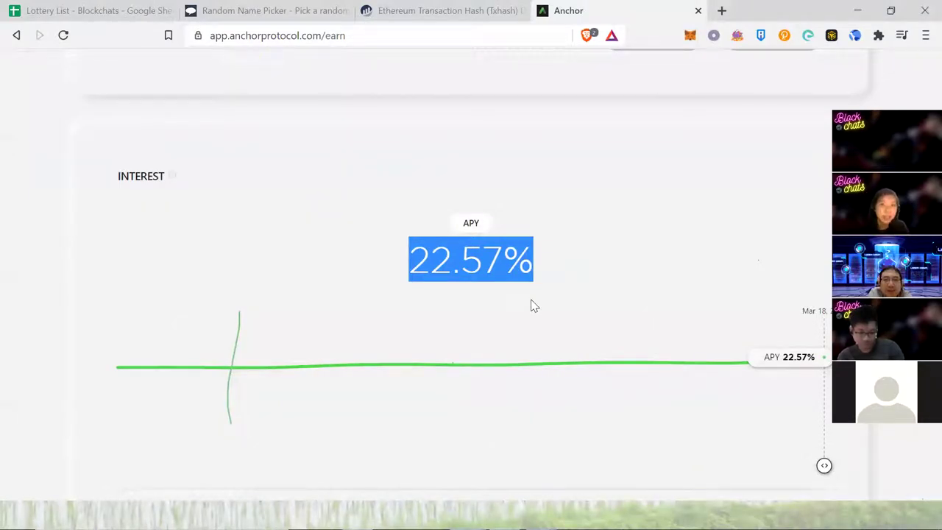
{"action": "scroll", "coordinate": [532, 304], "scroll_direction": "up", "scroll_amount": 6}
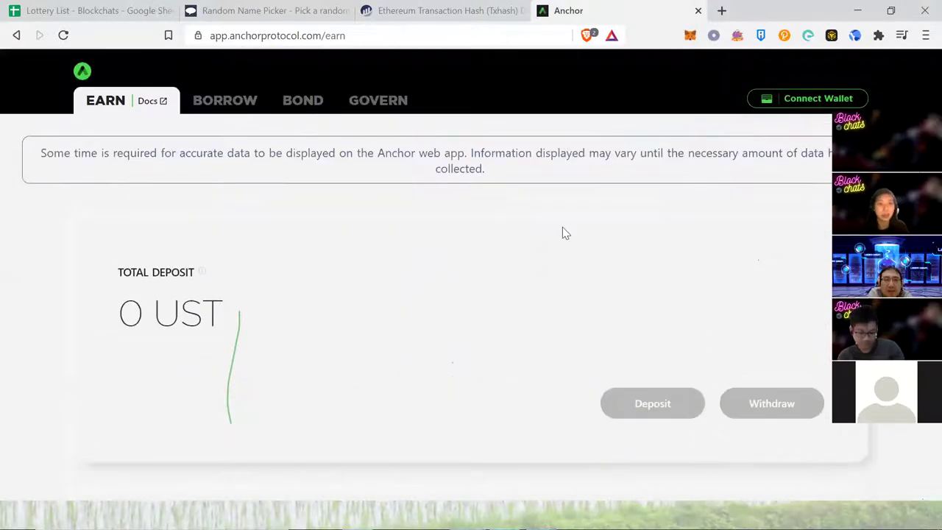
{"action": "left_click", "coordinate": [485, 10]}
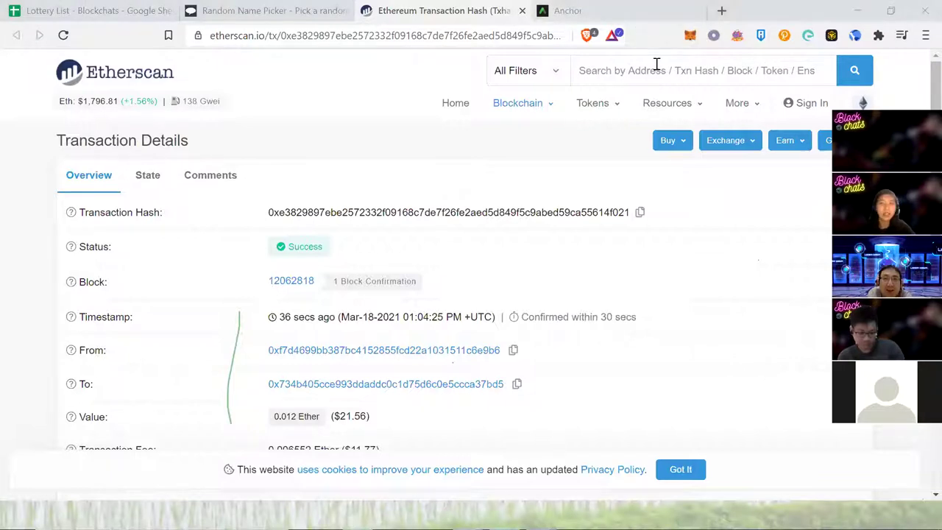
{"action": "key", "text": "ctrl+Tab"}
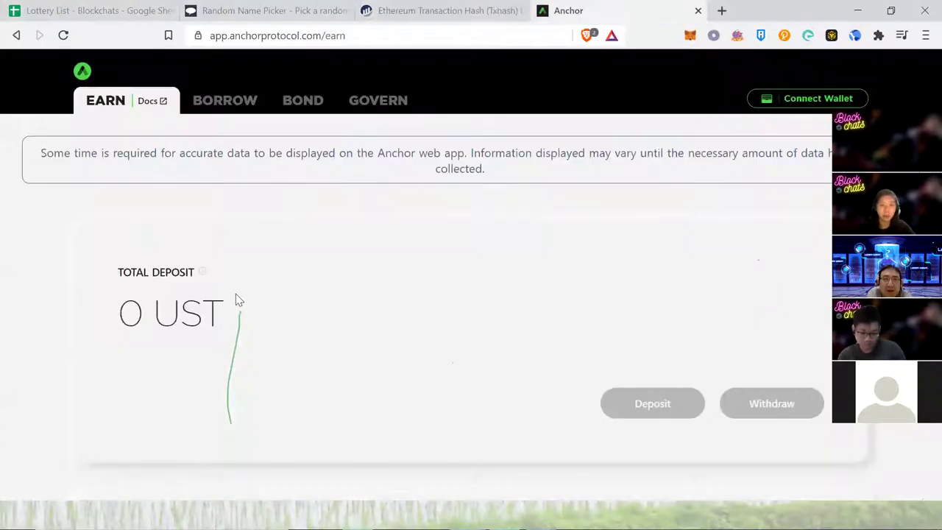
{"action": "left_click_drag", "start_coordinate": [220, 316], "coordinate": [159, 318]}
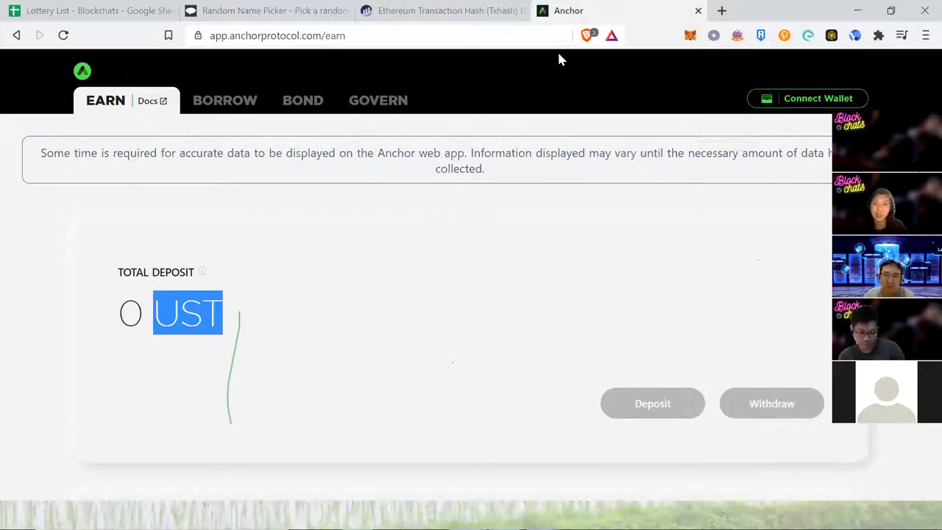
{"action": "left_click", "coordinate": [464, 10]}
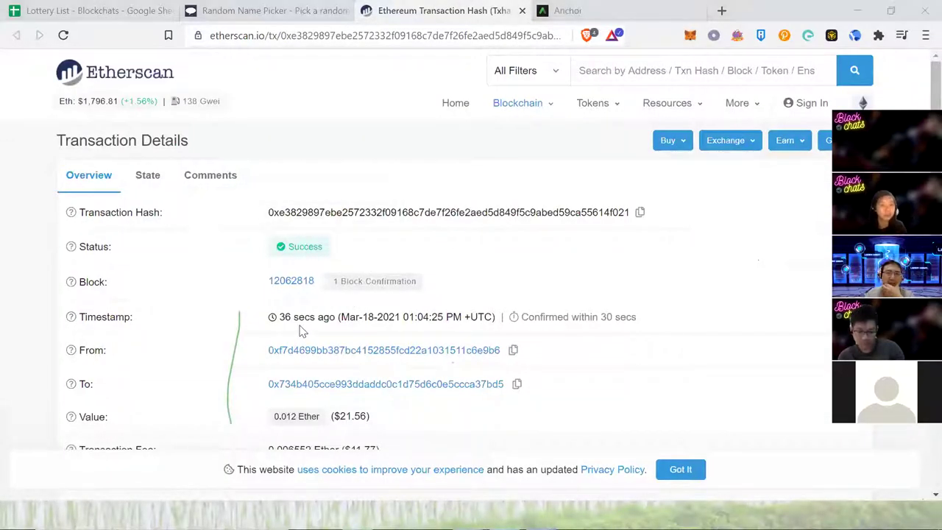
- Highlight the 0.012 Ether value on Etherscan, then minimize the browser to reveal the Lottery! slide
{"action": "scroll", "coordinate": [299, 331], "scroll_direction": "down", "scroll_amount": 2}
{"action": "scroll", "coordinate": [299, 309], "scroll_direction": "up", "scroll_amount": 2}
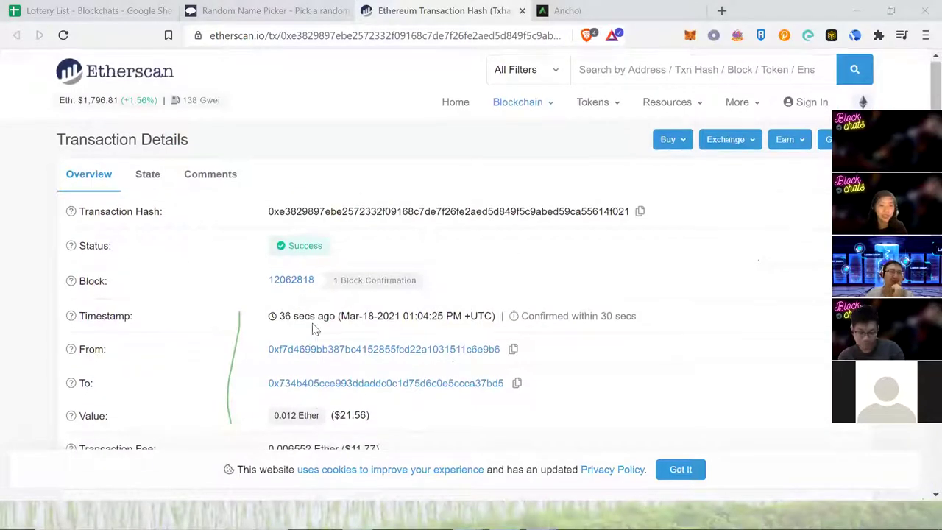
{"action": "scroll", "coordinate": [312, 324], "scroll_direction": "down", "scroll_amount": 1}
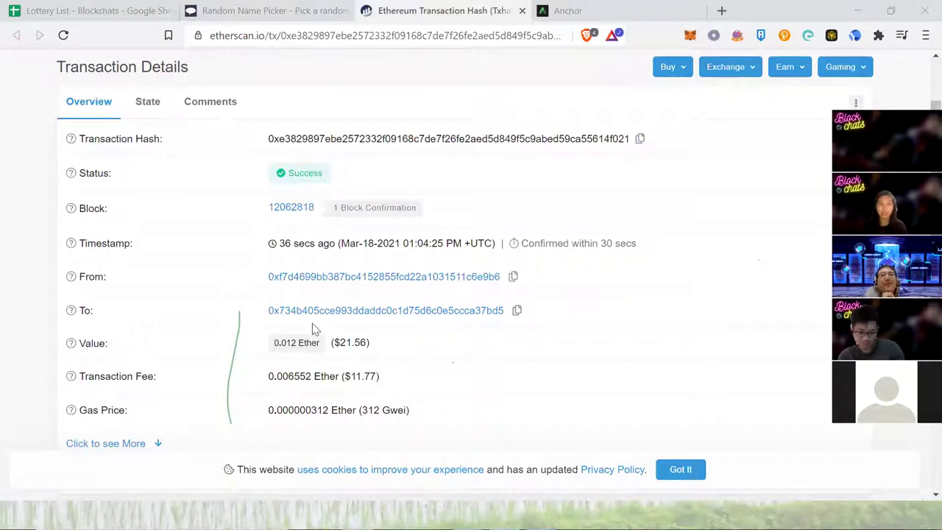
{"action": "double_click", "coordinate": [299, 346]}
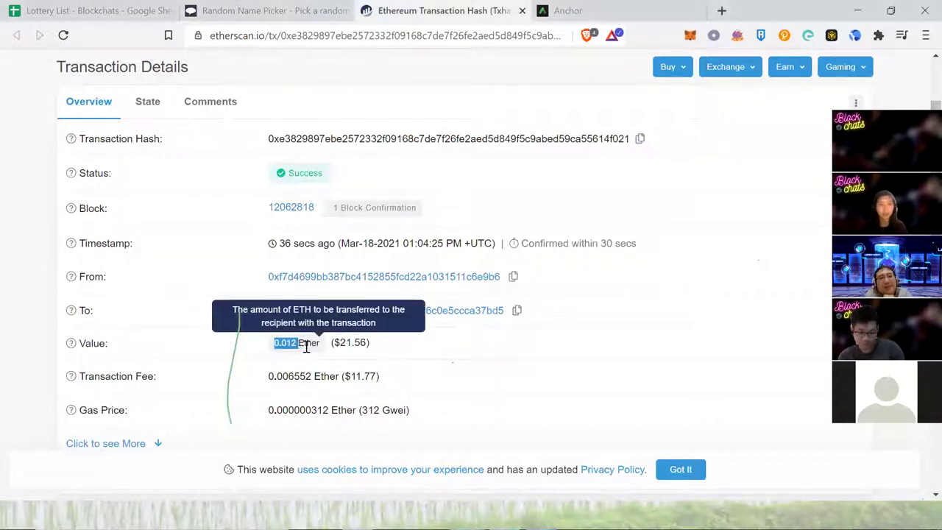
{"action": "left_click_drag", "start_coordinate": [306, 346], "coordinate": [320, 351]}
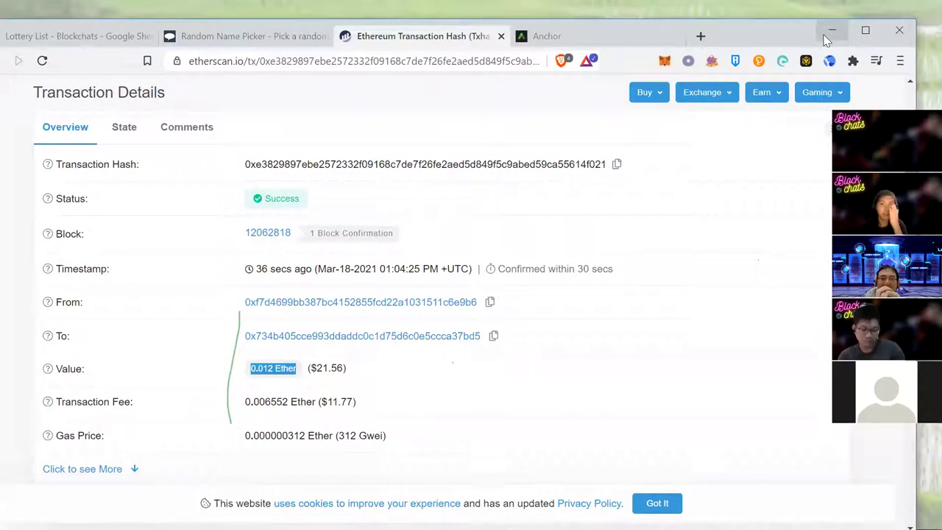
{"action": "left_click", "coordinate": [830, 32]}
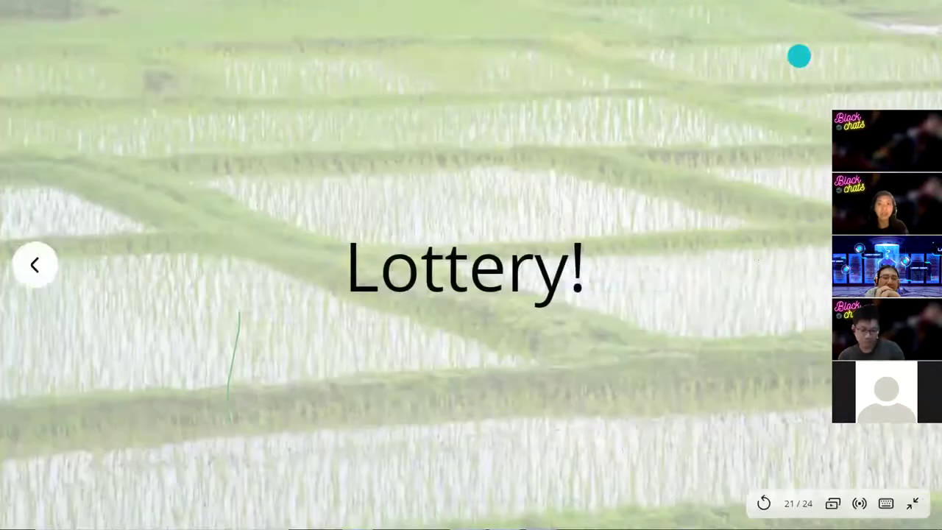